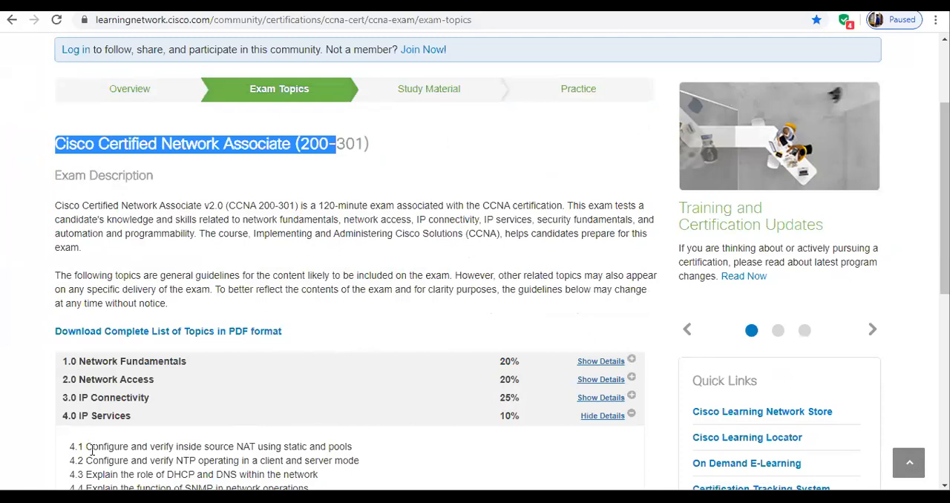
Highlight exam topic 4.1 about inside source NAT using static and pools under IP Services.
drag(86, 450, 361, 454)
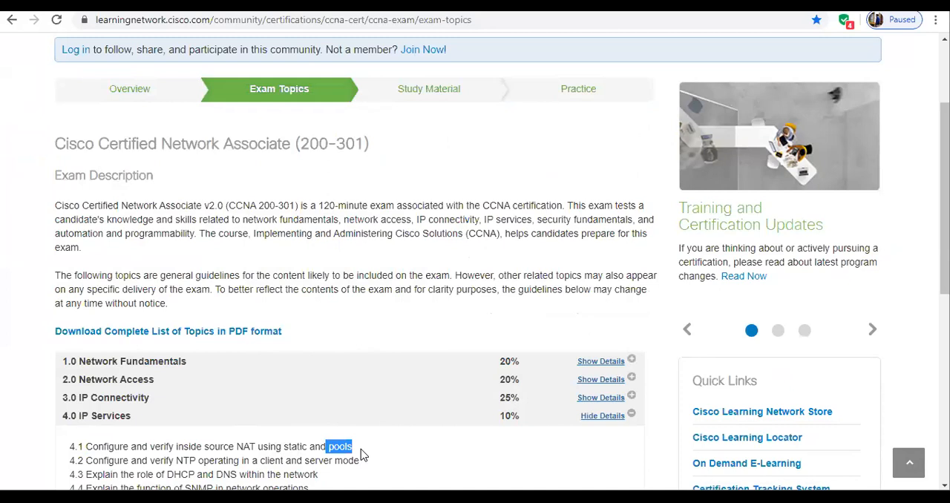
drag(285, 449, 354, 449)
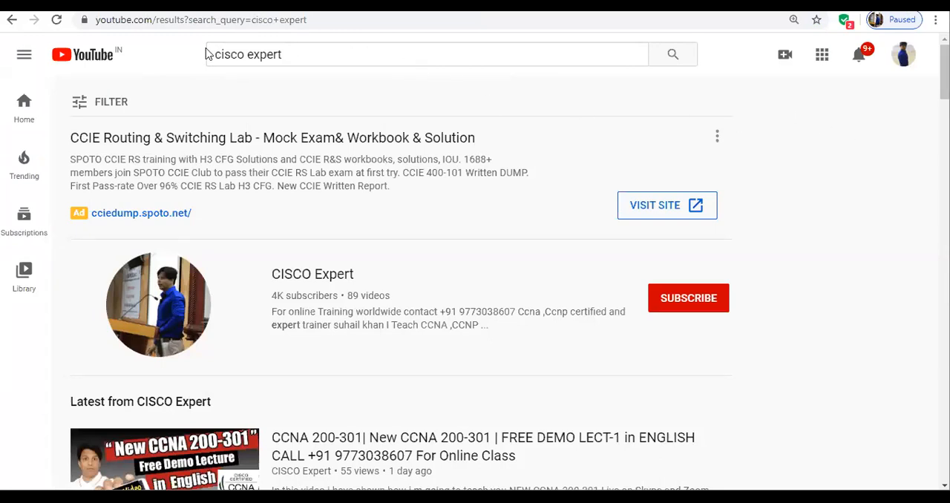
On the YouTube results for "cisco expert", subscribe to the CISCO Expert channel and set its notifications to All.
drag(210, 53, 301, 60)
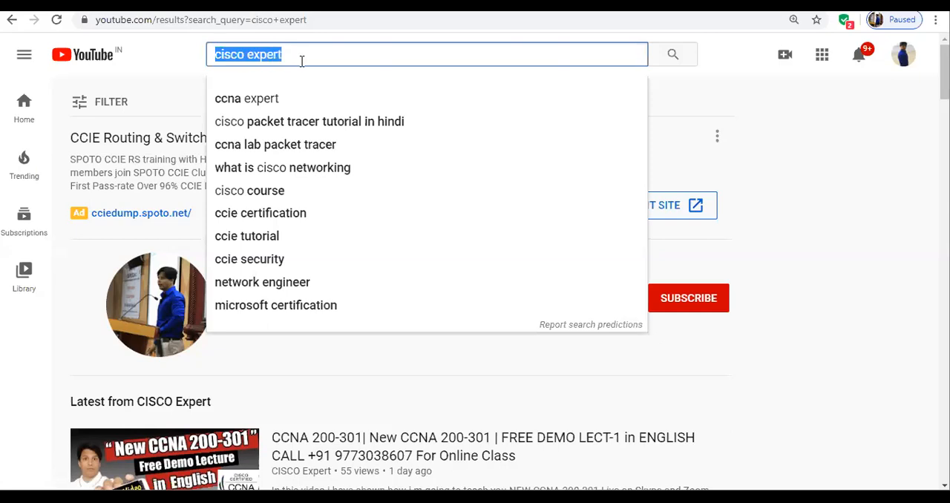
click(815, 163)
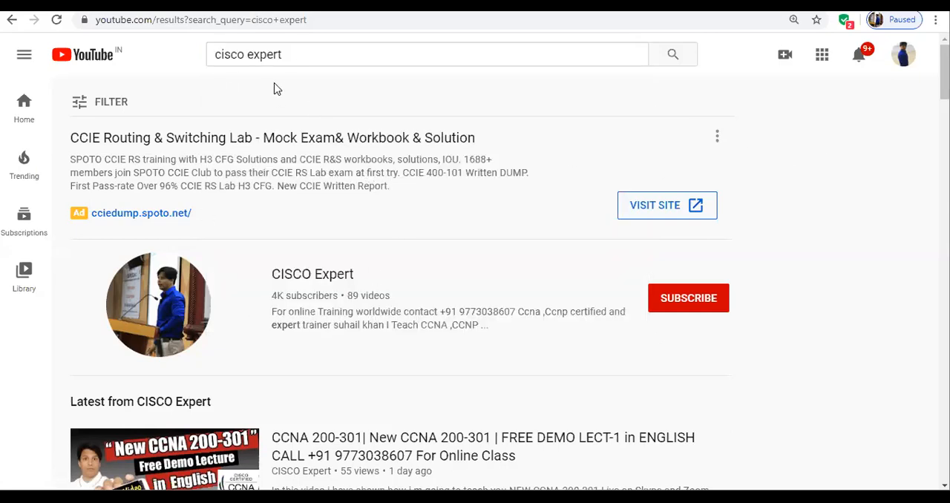
click(694, 304)
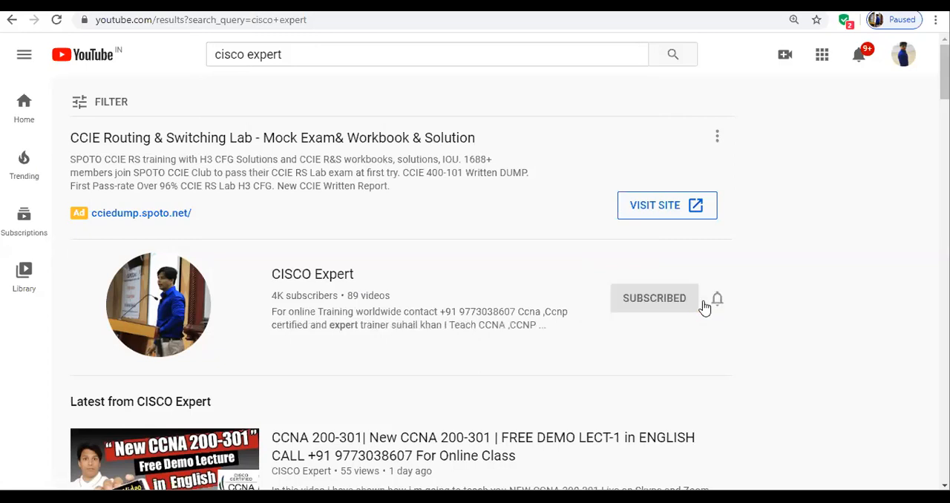
click(717, 304)
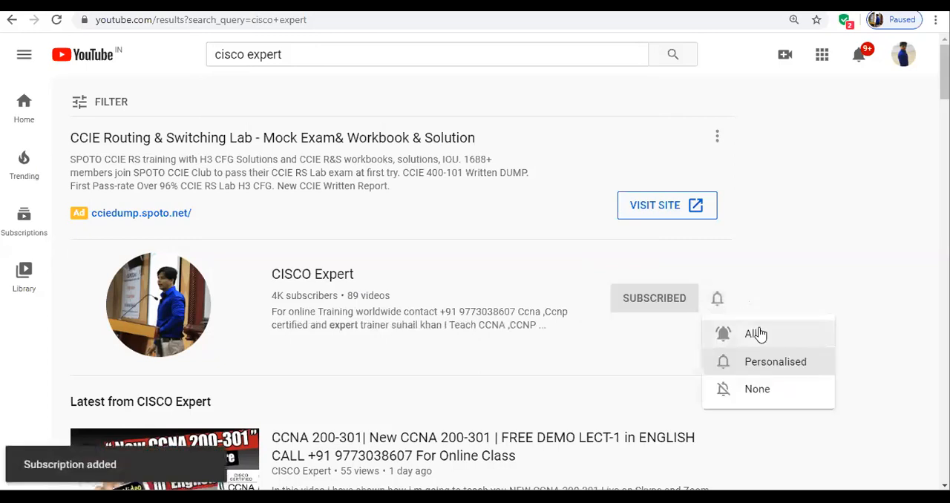
click(755, 334)
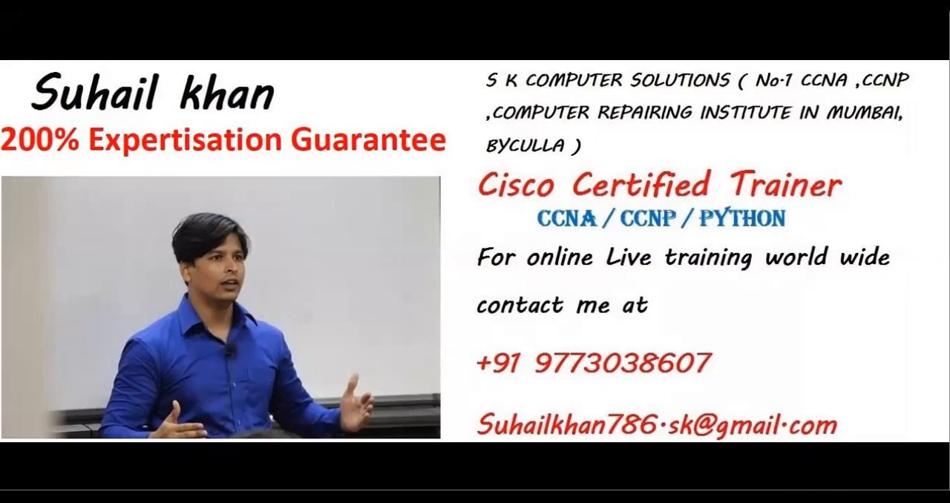
Switch to Packet Tracer and highlight the address labels of the three PCs and of Router0's serial link.
mouse_move(361, 496)
click(298, 425)
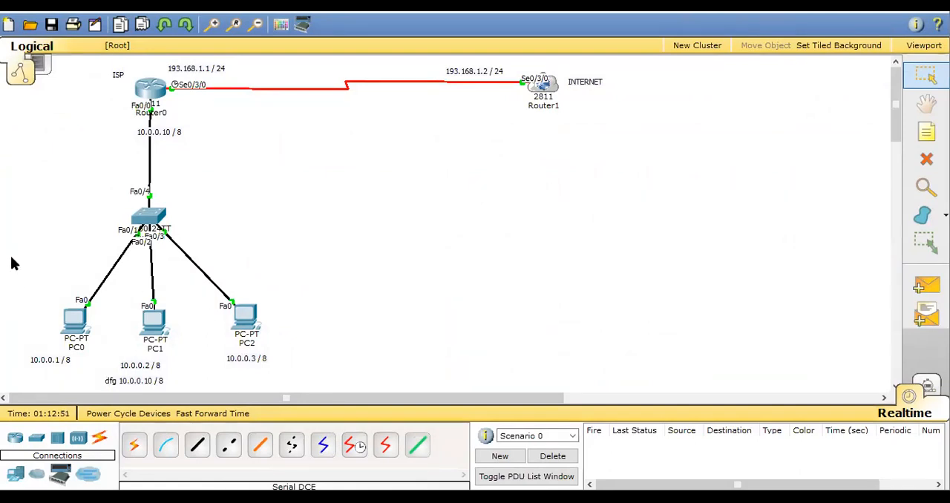
drag(10, 254, 300, 319)
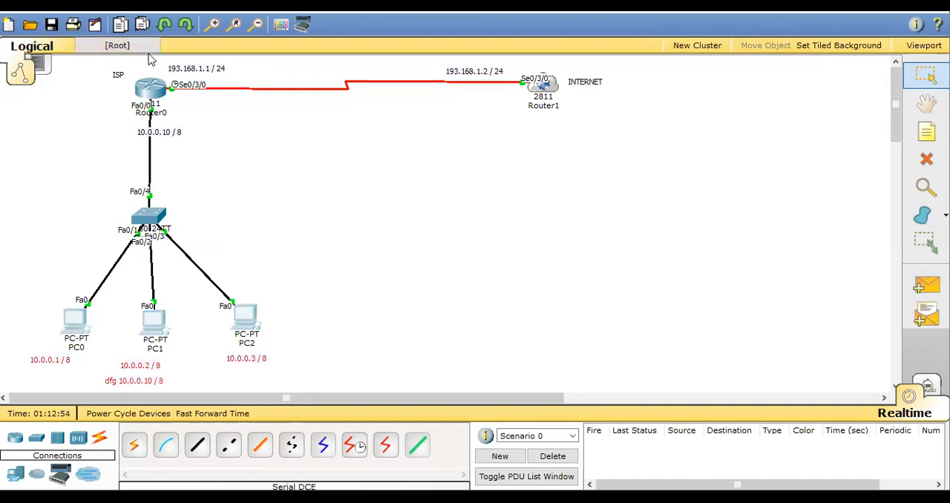
drag(151, 62, 251, 108)
drag(20, 294, 279, 395)
drag(136, 57, 250, 99)
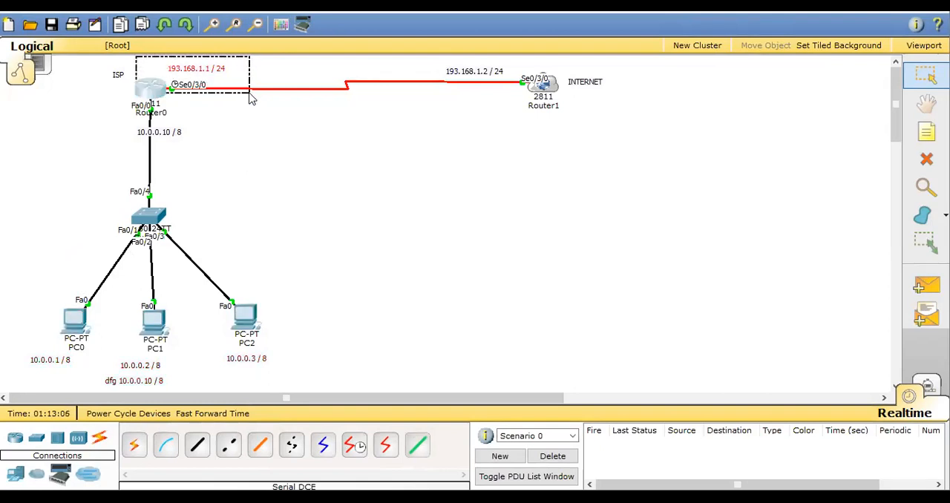
drag(251, 99, 251, 99)
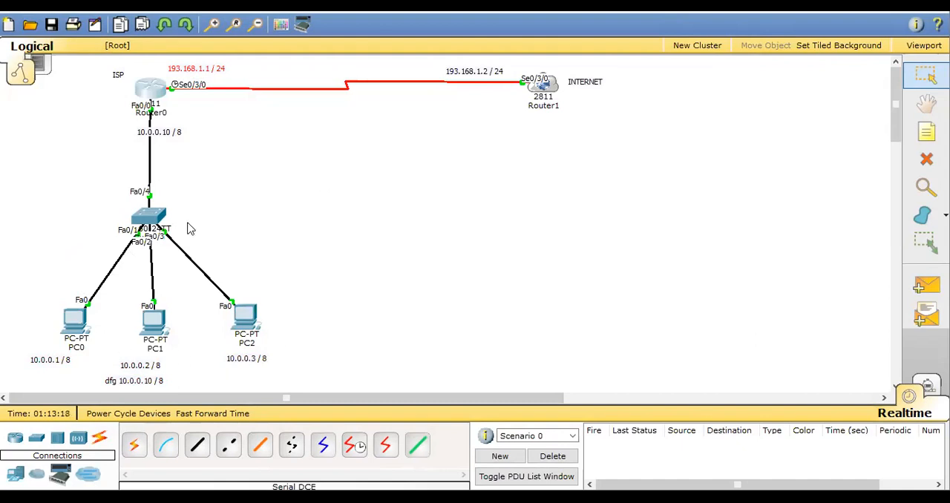
Open Router0's command line in a maximized window and enter privileged mode with enable.
click(154, 91)
click(648, 80)
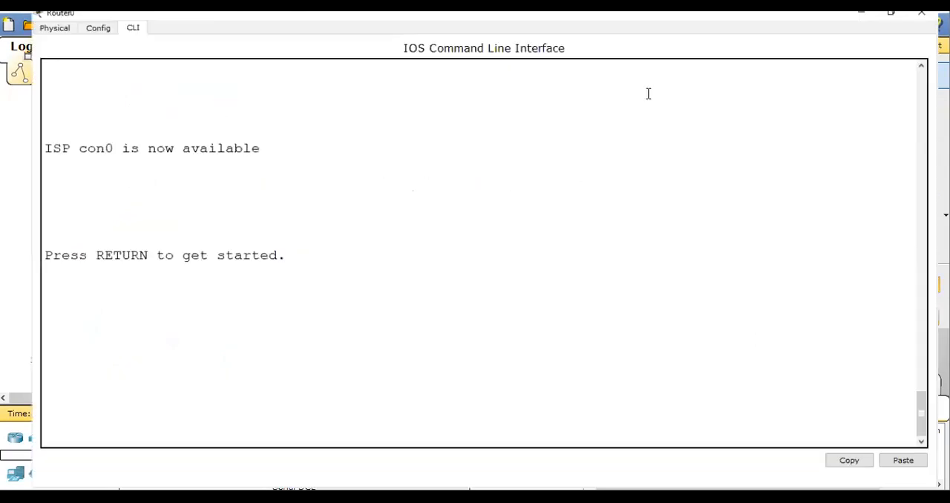
key(Return)
key(Return)
key(Return)
key(Return)
text(ena)
key(Tab)
key(Return)
text(co)
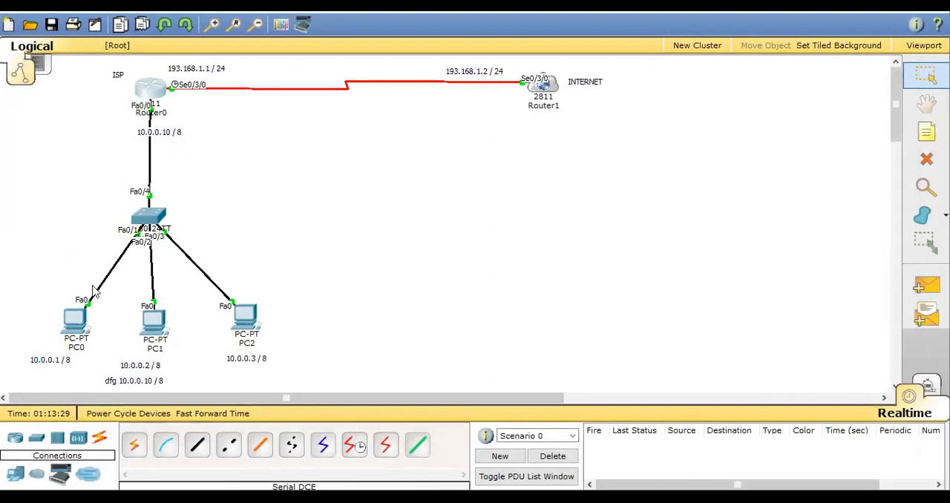
Ping 193.168.1.2 from PC0's Command Prompt, then close the PC0 window.
click(73, 321)
click(577, 176)
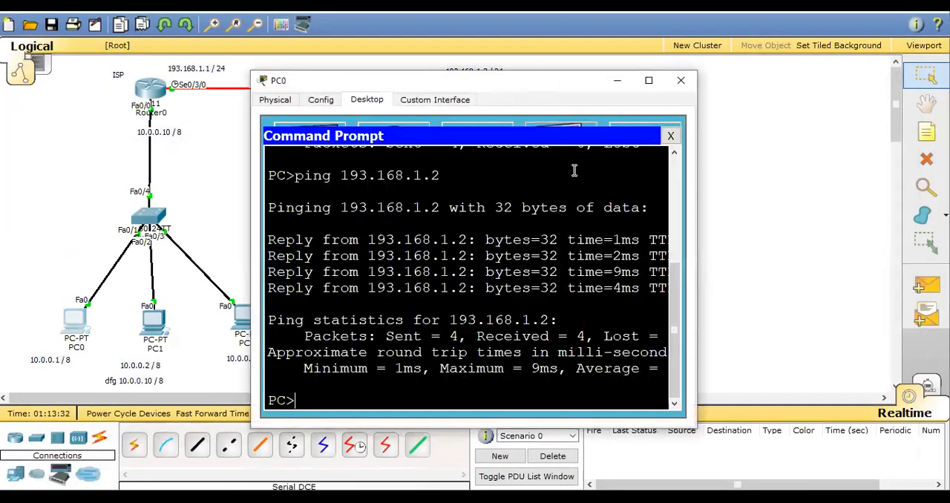
text(ping )
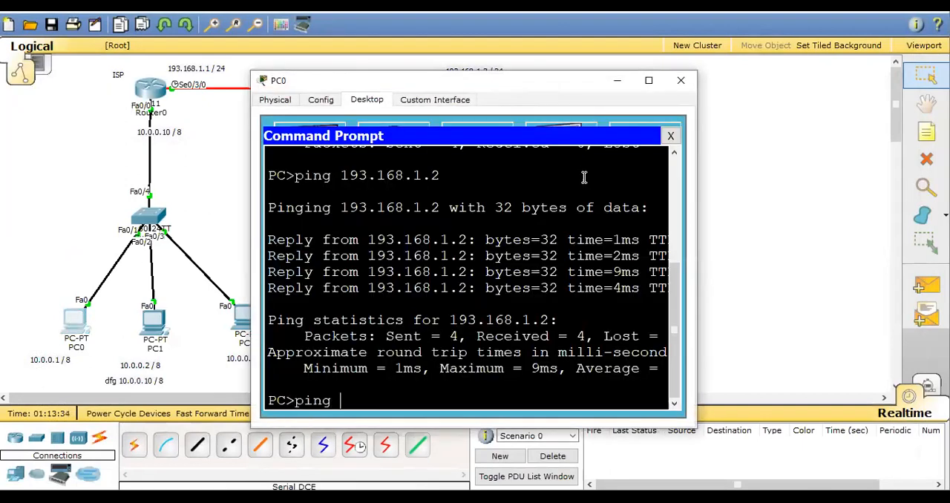
text(193.168.1.2)
key(Return)
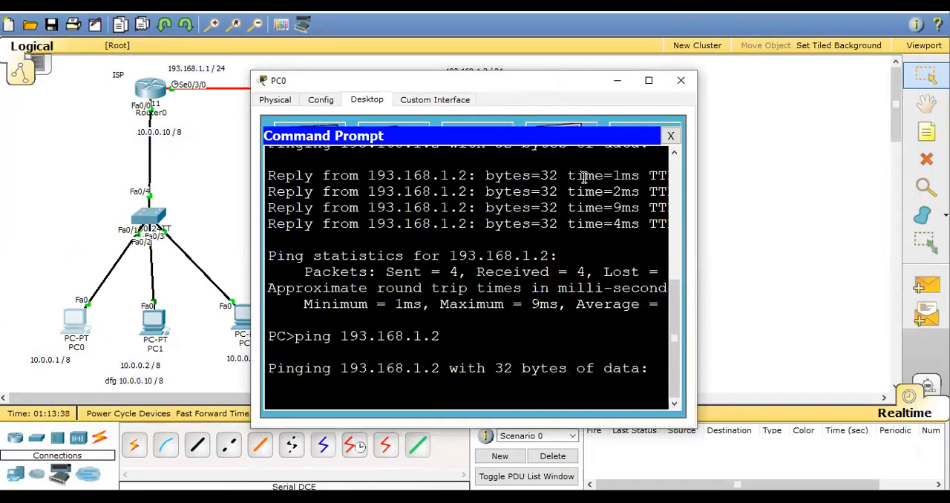
drag(524, 84, 421, 139)
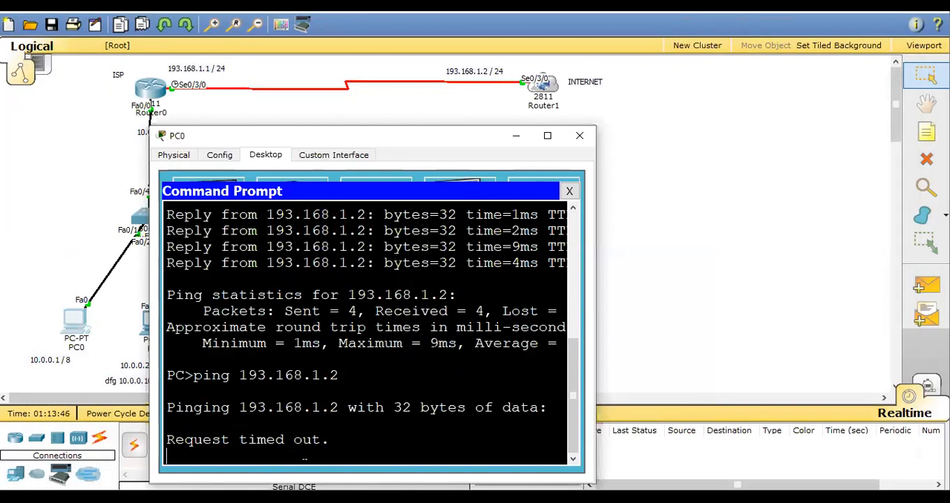
click(579, 137)
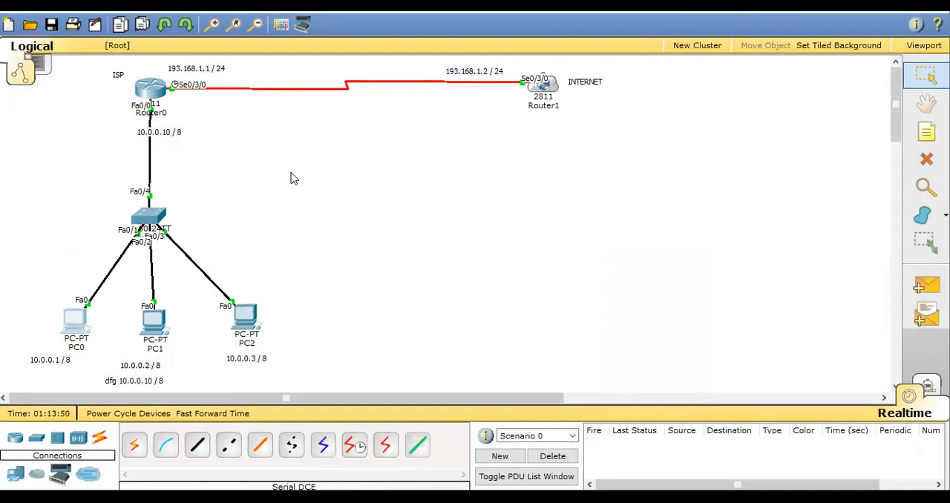
Reopen Router0's command line maximized and enter global configuration mode with configure terminal.
click(161, 100)
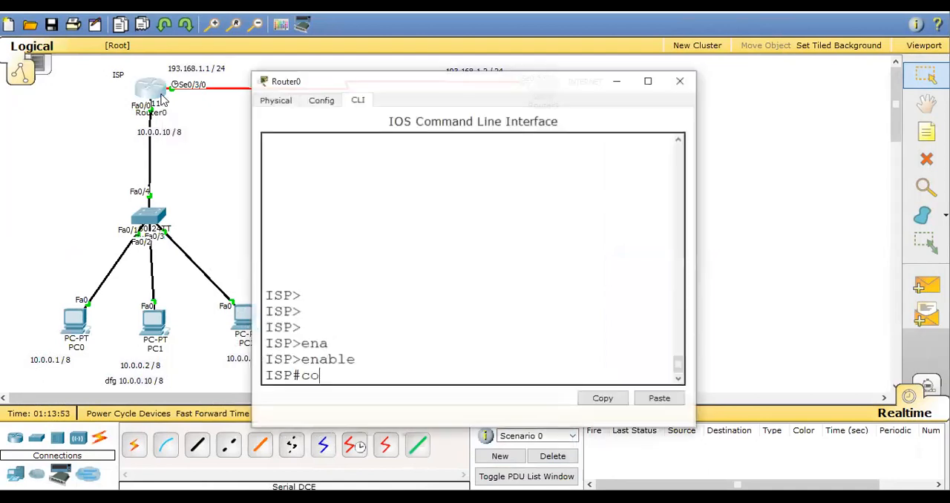
click(649, 81)
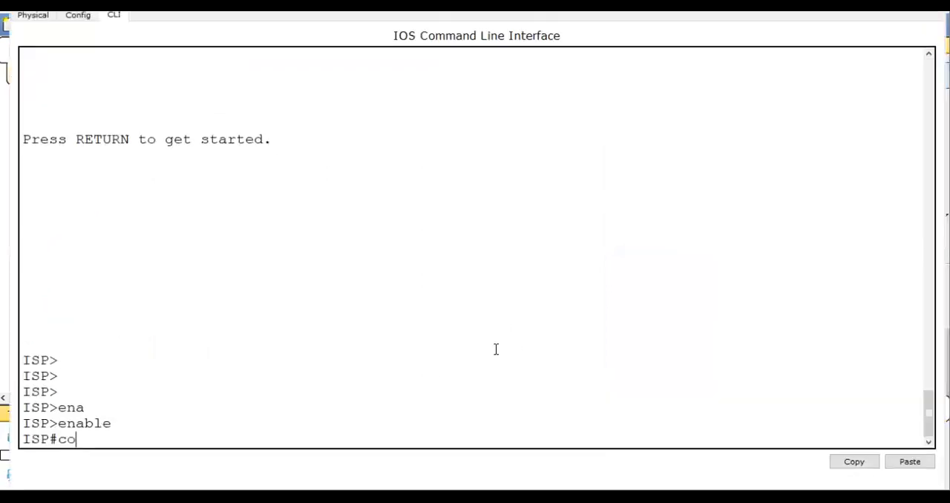
text(nf)
key(Tab)
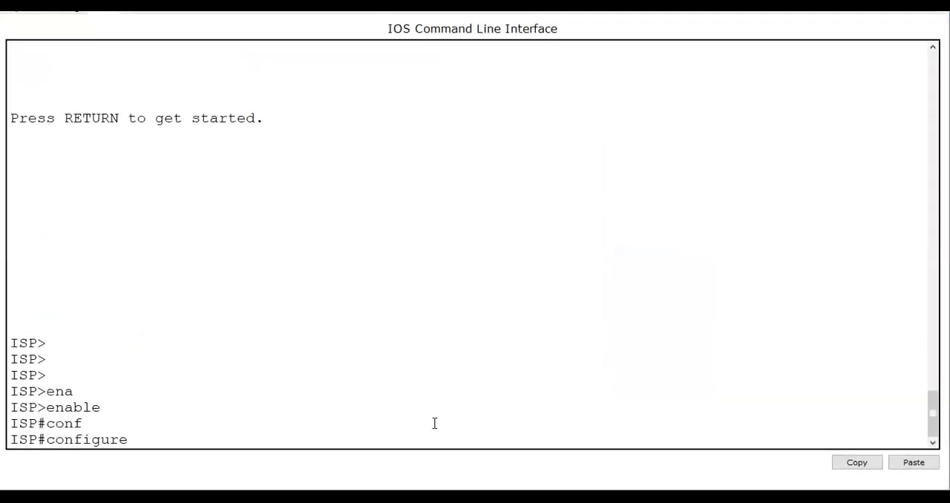
text(t)
key(Tab)
key(Return)
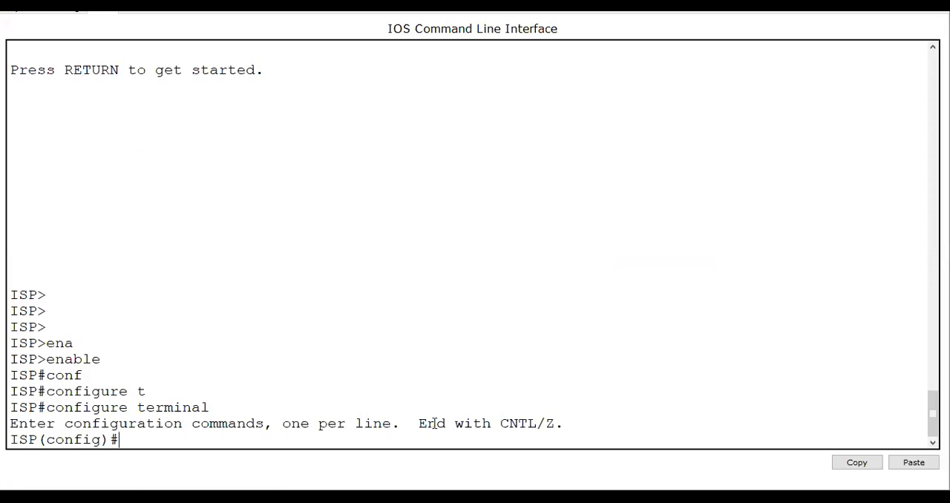
Begin an ip nat pool command in Router0's configuration mode, naming the pool with the trainer's first name.
text(ip nat pool)
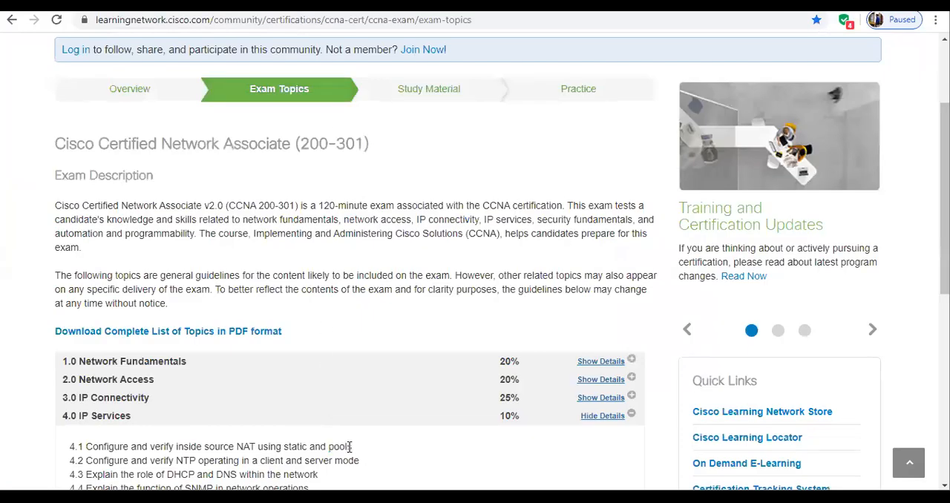
drag(347, 450, 355, 449)
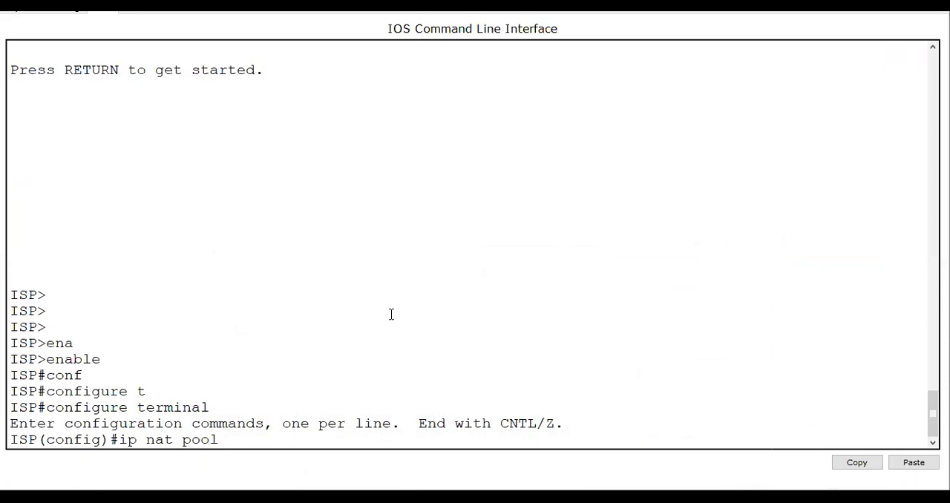
text(suhail)
Restore Router0's window, place it below the serial link and widen it across the screen so the topology's addresses stay visible.
drag(554, 2, 419, 153)
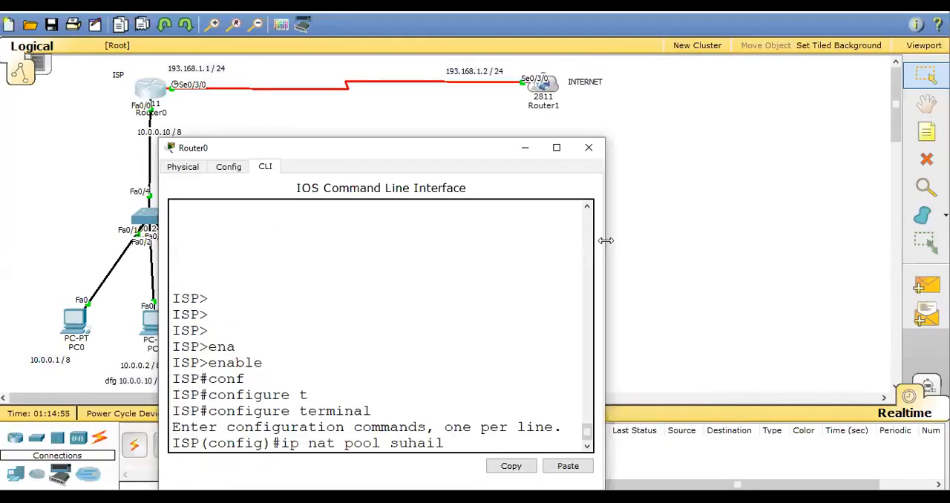
drag(605, 240, 944, 241)
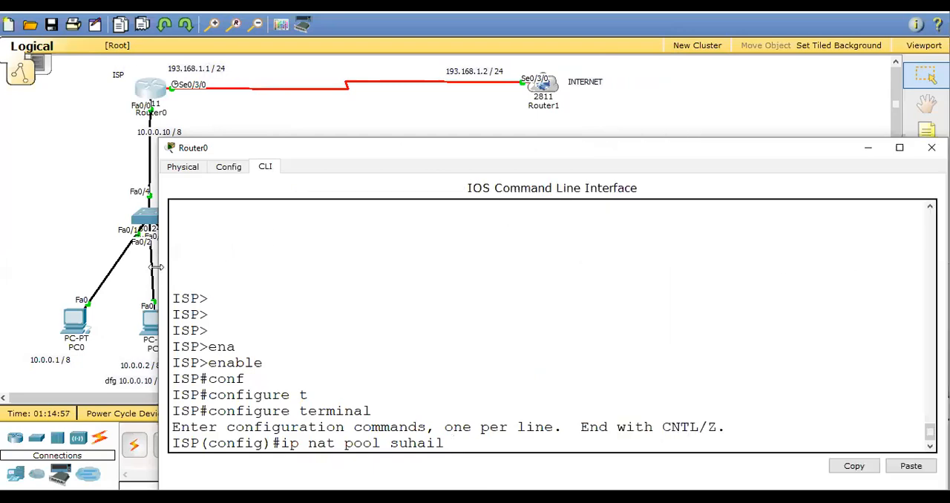
drag(156, 267, 12, 253)
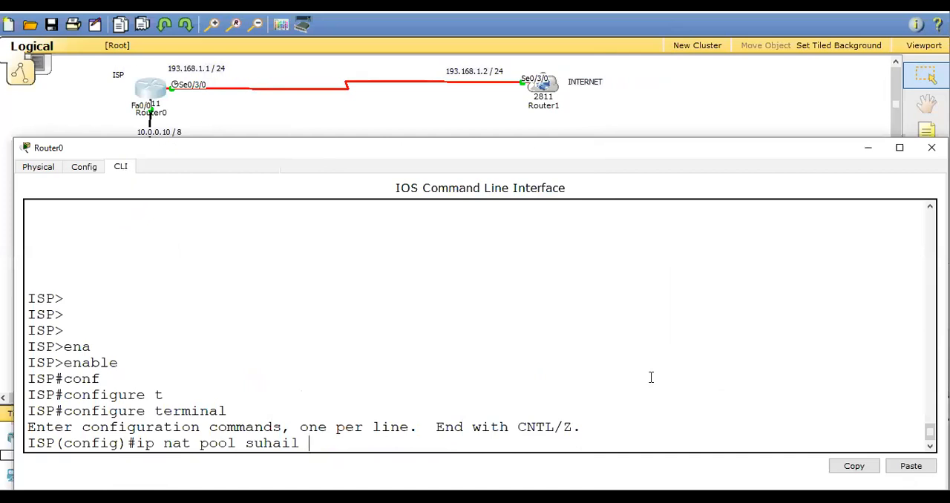
Add 193.168.1.1 as both the start and end address of the NAT pool command.
text(193.168.1.1 193.16)
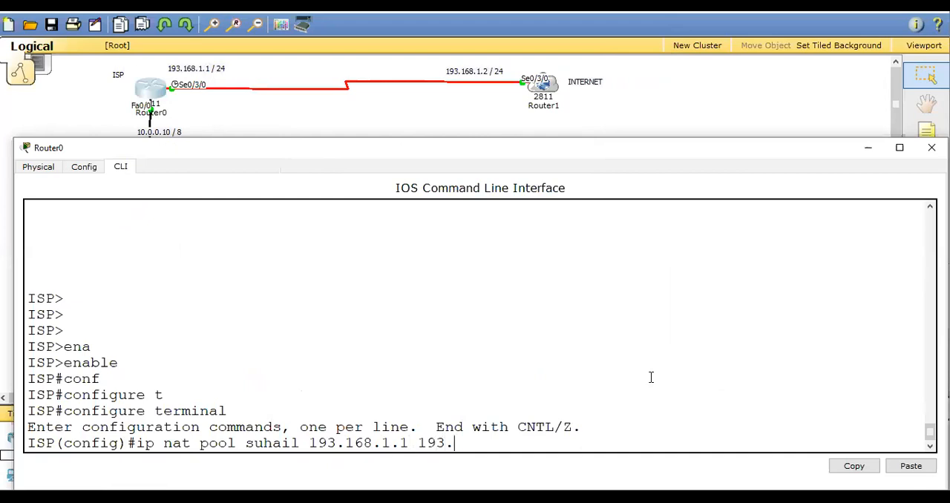
text(8.1.1)
drag(310, 446, 518, 445)
drag(310, 445, 522, 449)
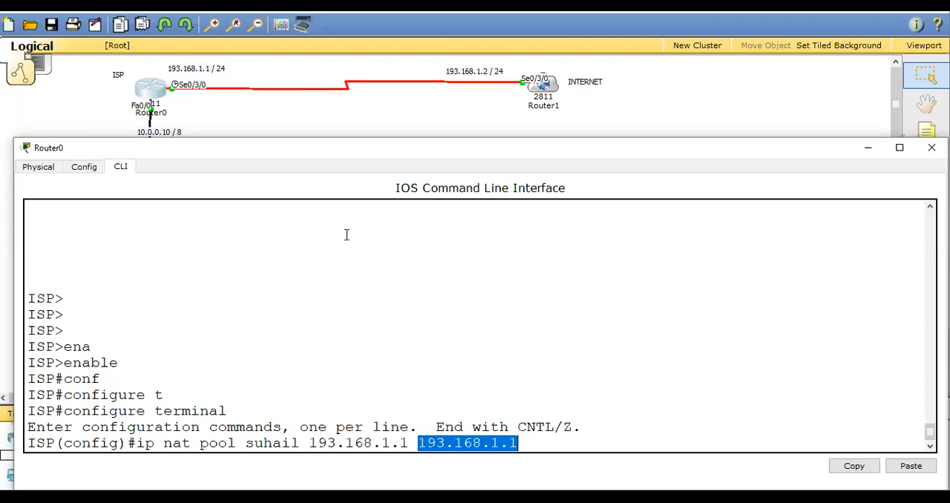
drag(309, 443, 520, 445)
click(531, 445)
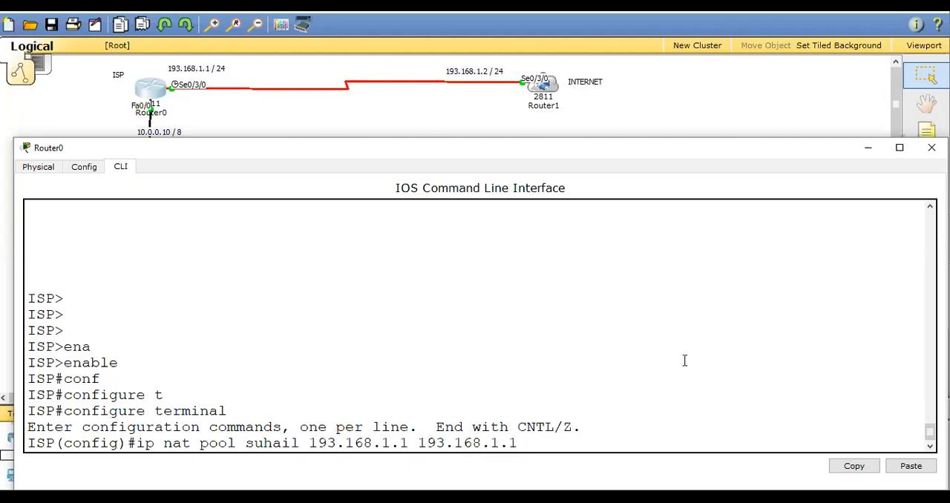
Complete the NAT pool command with netmask 255.255.255.0 and run it.
text(netmask 255.255.255.0)
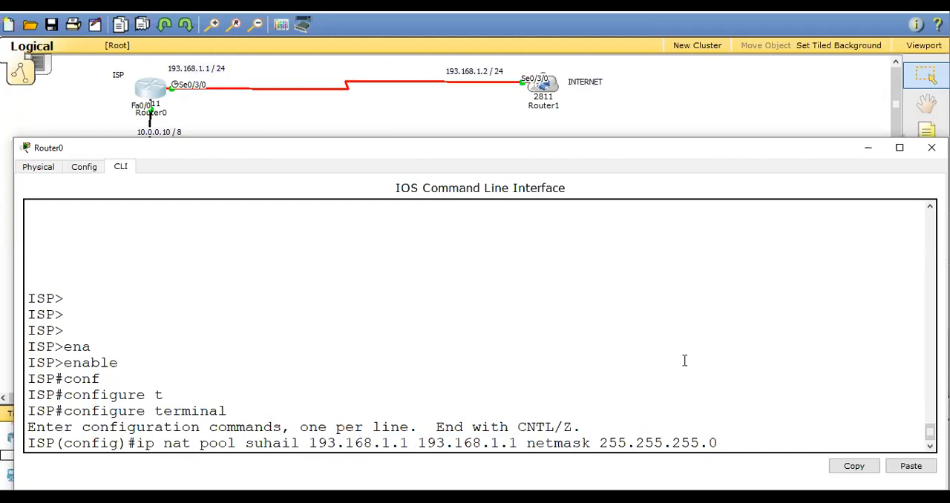
key(Return)
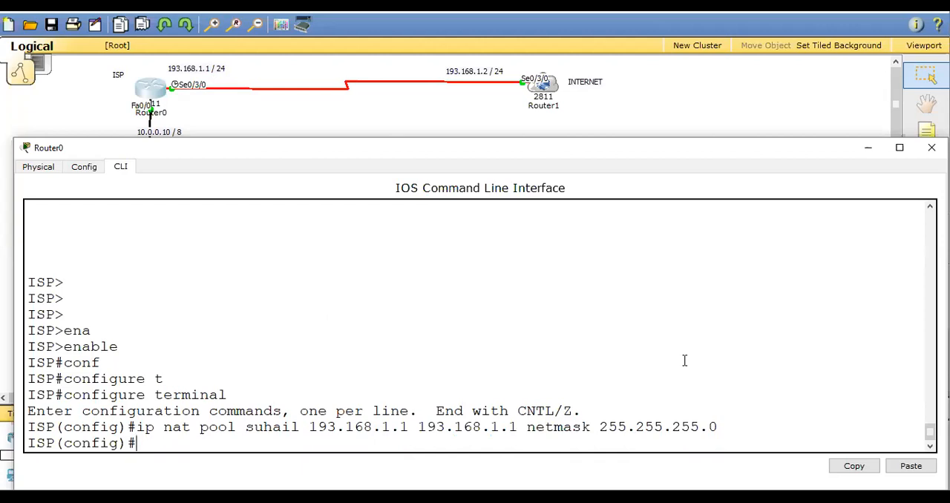
Run an ip nat inside source command that ties list 1 to the pool just defined, with the overload option.
text(ip nat insid)
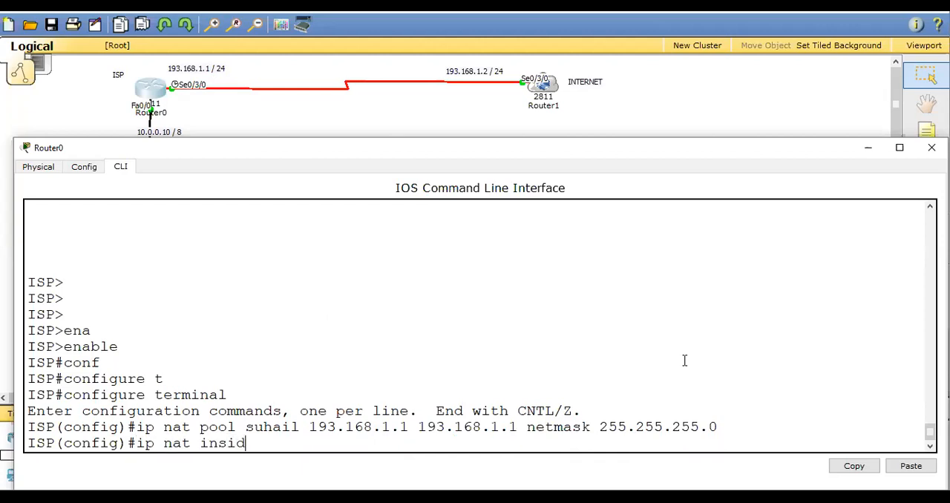
text(e source list 1)
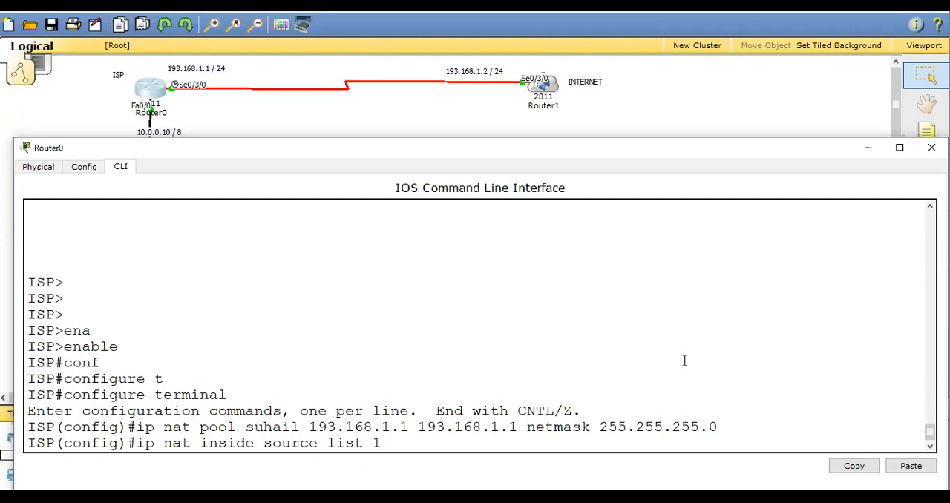
text(pool suhail)
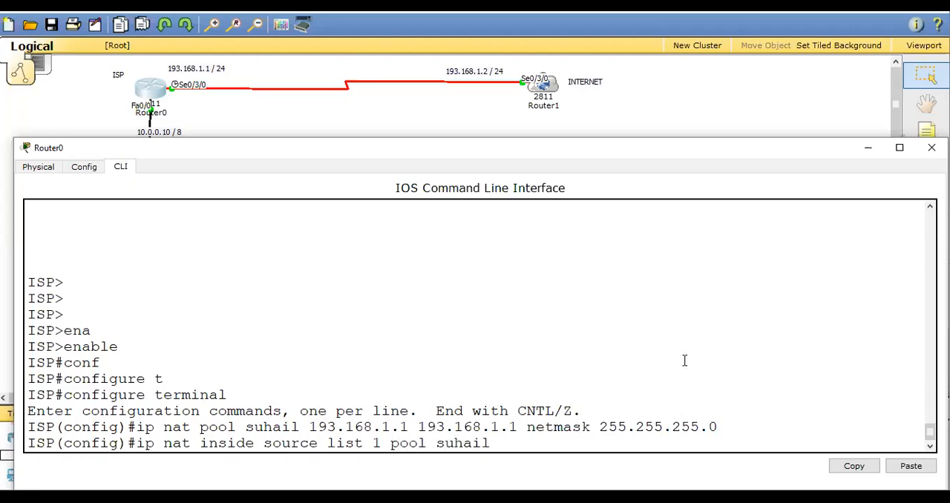
text( overload)
key(Return)
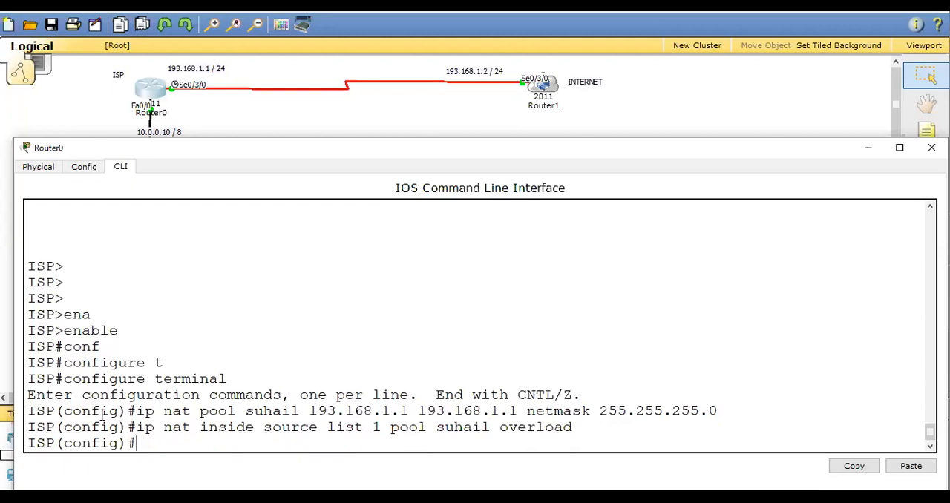
Review the pool addresses, netmask, list number and overload keyword in the two NAT commands already entered.
drag(135, 412, 410, 416)
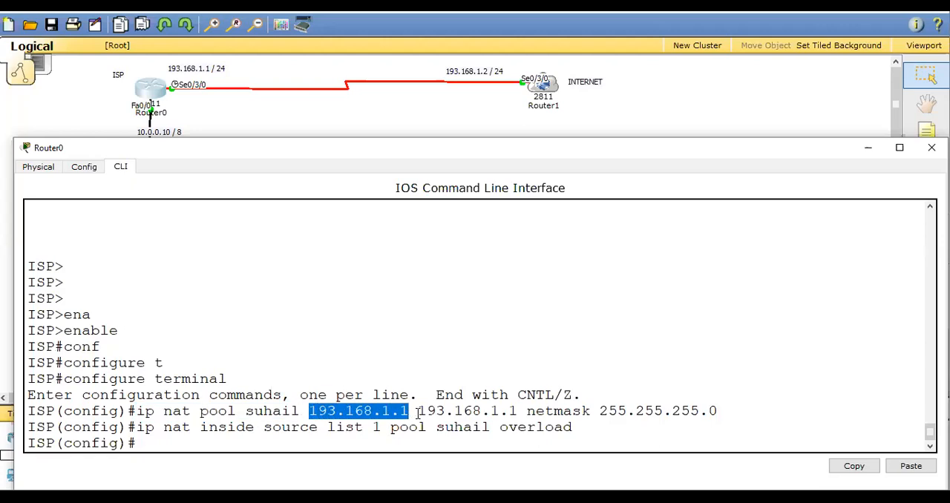
drag(600, 415, 718, 414)
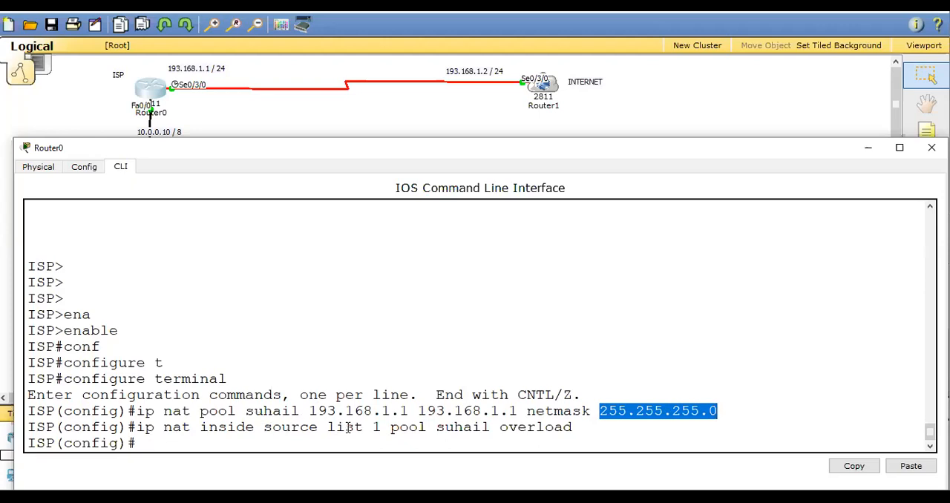
drag(327, 428, 381, 431)
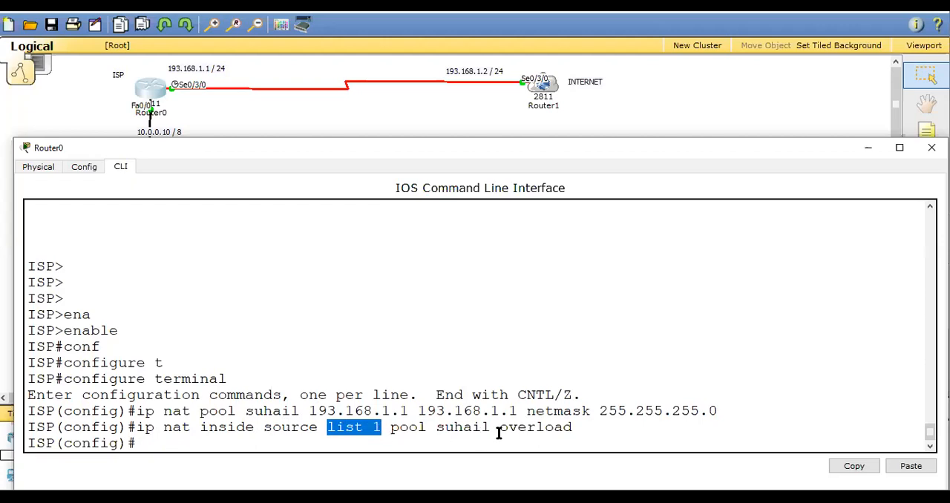
drag(500, 429, 568, 437)
click(443, 445)
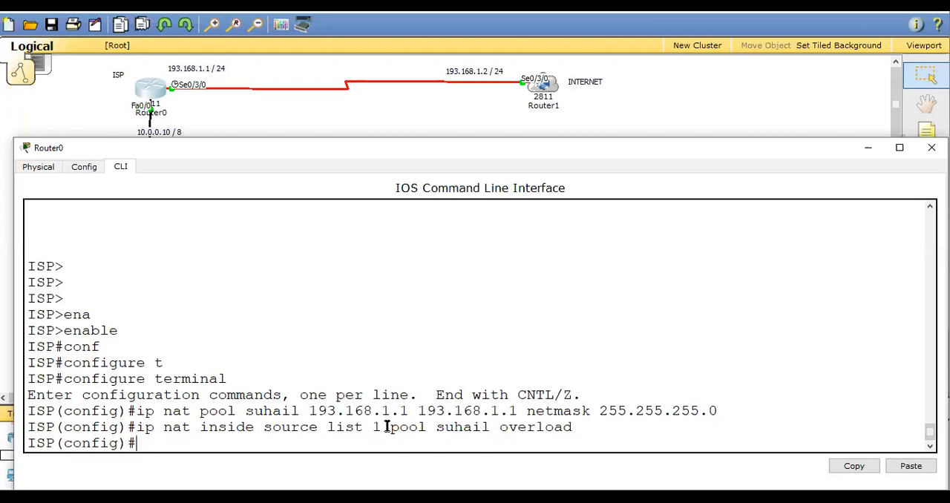
Enter interface fa 0/0 and assign it IP address 10.0.0.10 with mask 255.0.0.0.
key(Return)
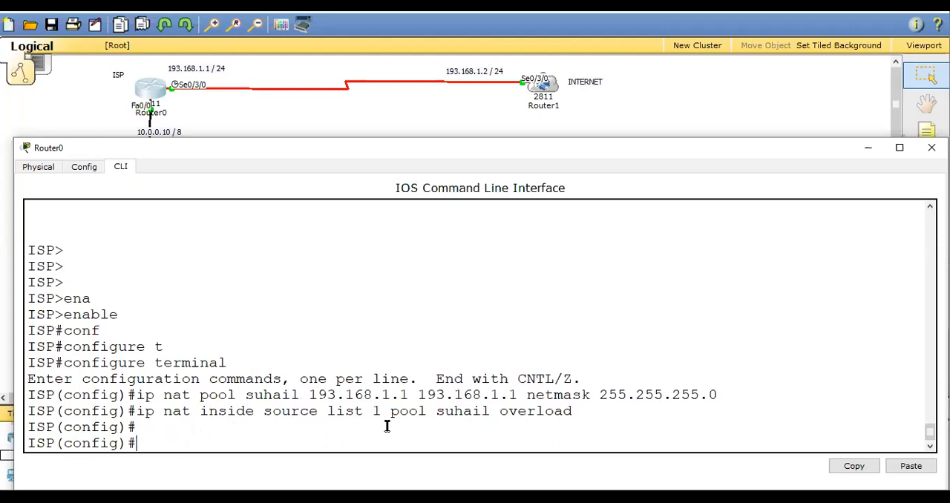
text(int fa 0/0)
key(Return)
text(ip add)
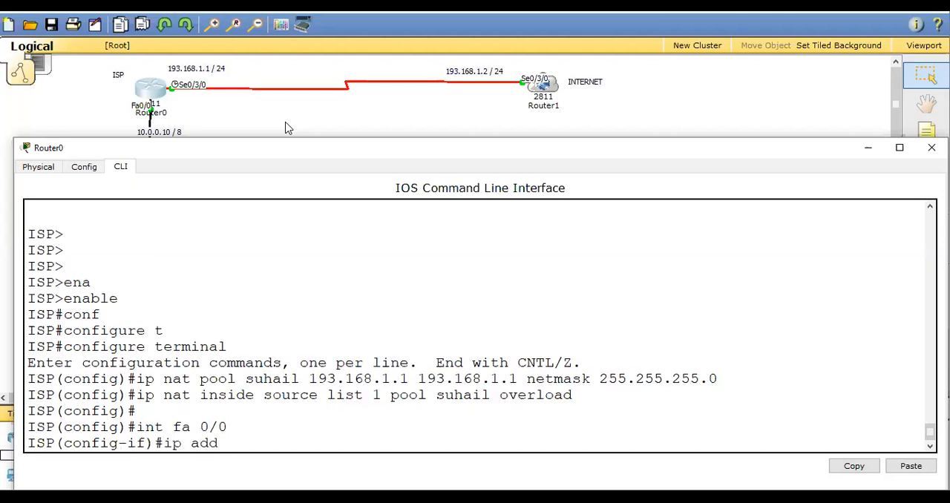
text( 10.0.0.10 255.0.0.0)
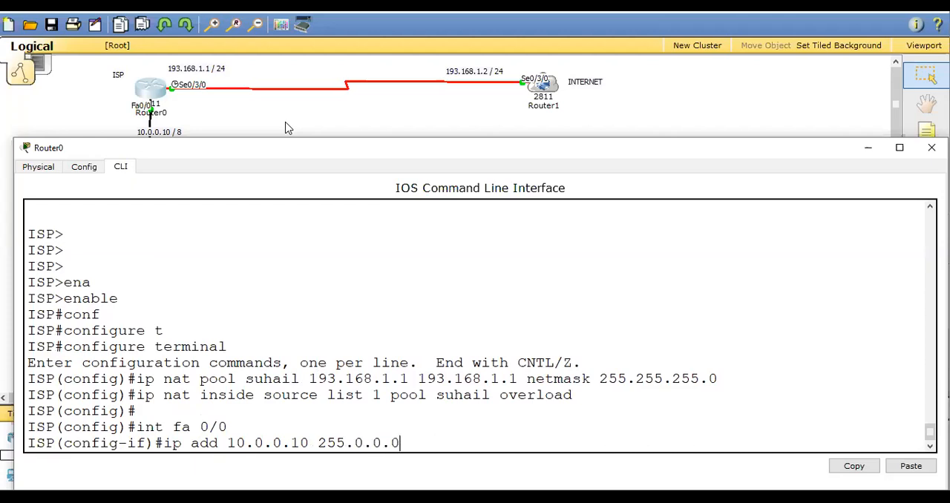
key(Return)
Set the fa 0/0 interface as ip nat inside and exit its interface configuration.
text(ip n)
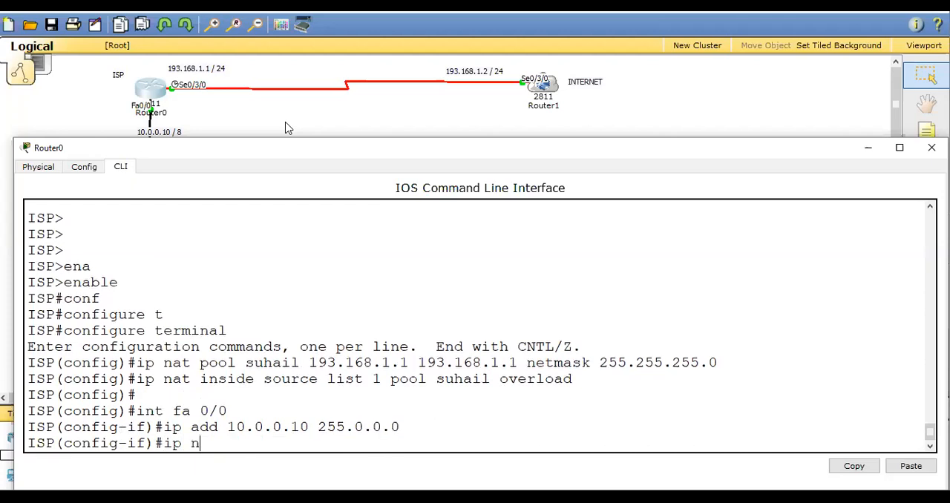
text(at inside)
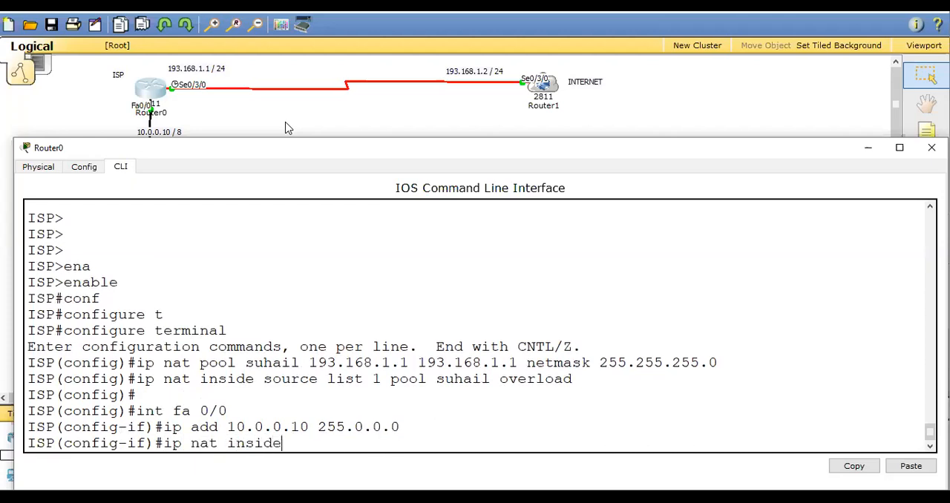
key(Return)
text(exit)
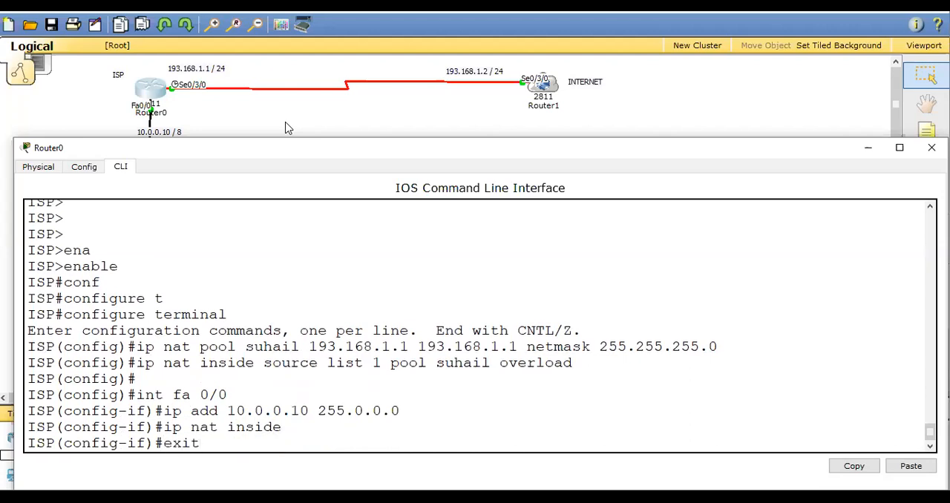
key(Return)
Enter interface se 0/3/0 and assign it IP address 193.168.1.1 with mask 255.255.255.0.
text(in)
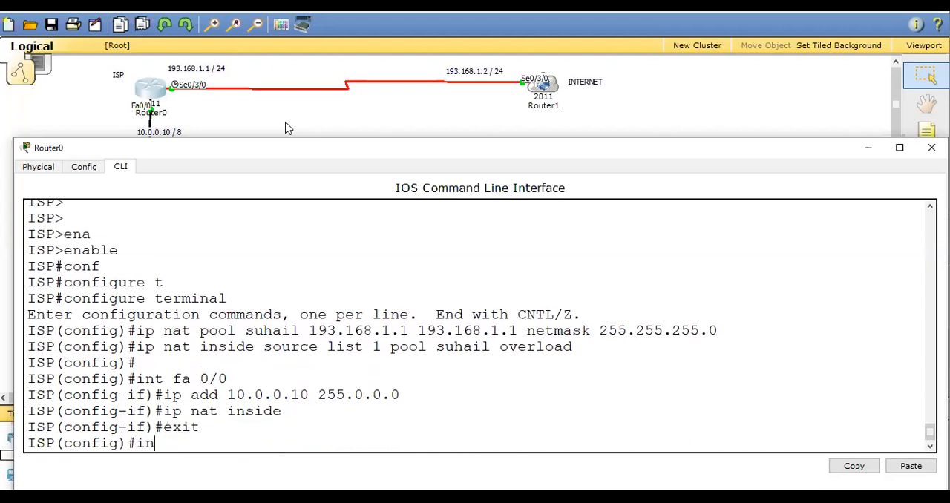
text(t se 0/3/0)
key(Return)
text(ip add 193.168)
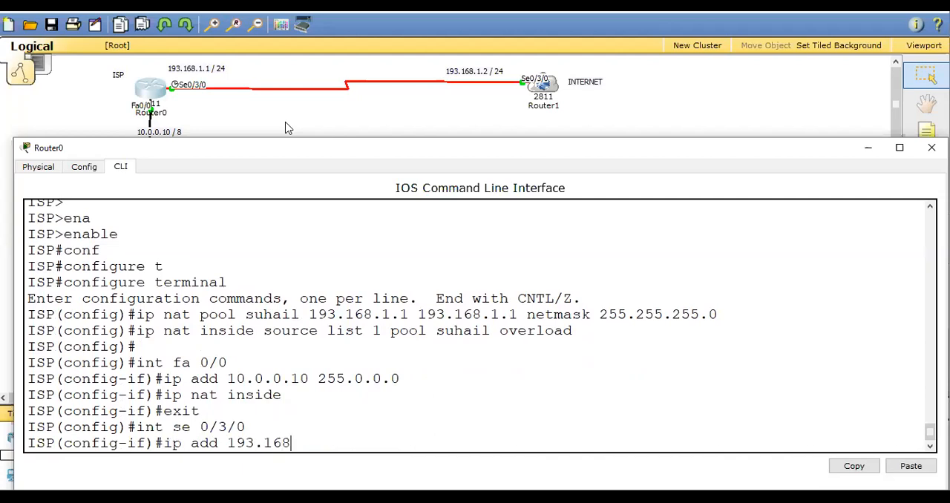
text(.1.1 255.255.2)
text(55.255.0)
key(Return)
Set the se 0/3/0 interface as ip nat outside and exit to global configuration mode.
text(ip nat o)
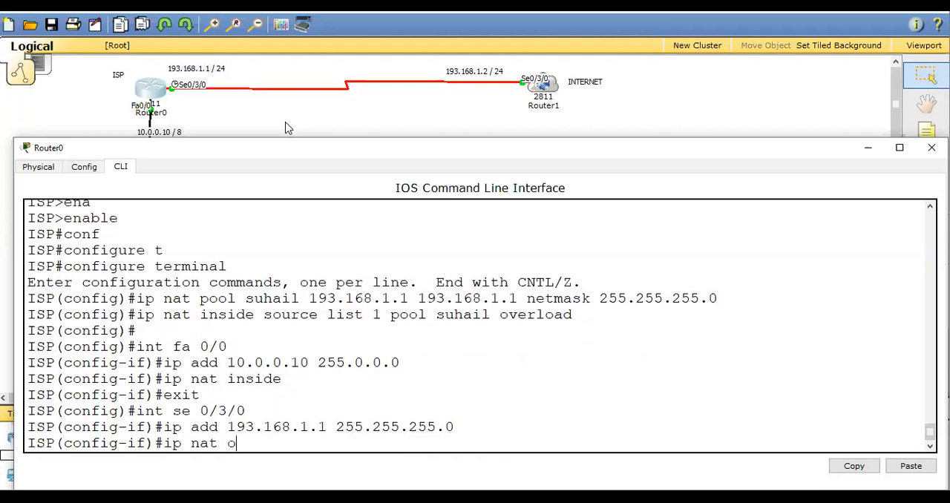
text(utside)
key(Return)
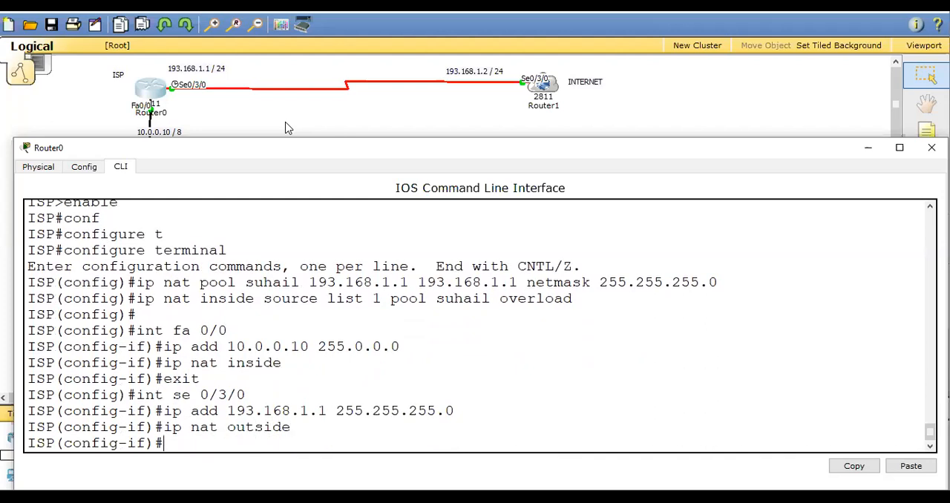
text(exit)
key(Return)
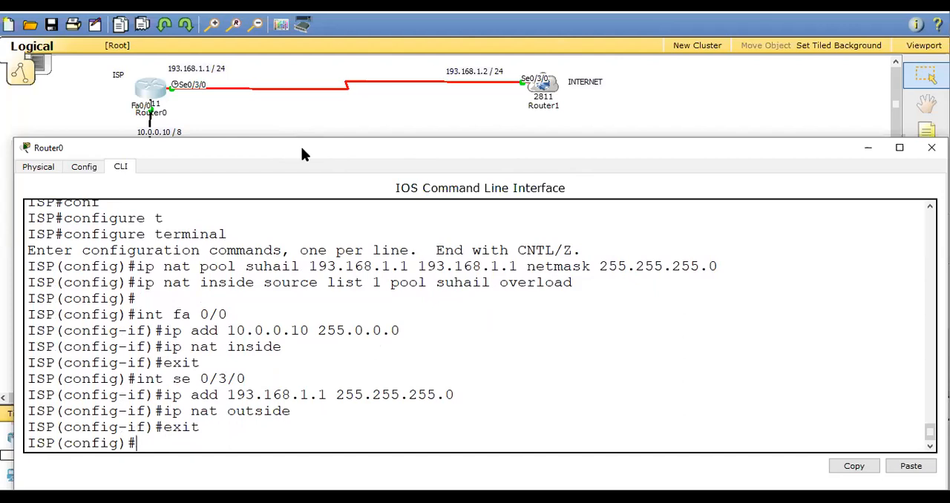
Create access-list 1, matching the NAT source list, to permit network 10.0.0.0 with wildcard mask 0.255.255.255.
drag(300, 148, 552, 124)
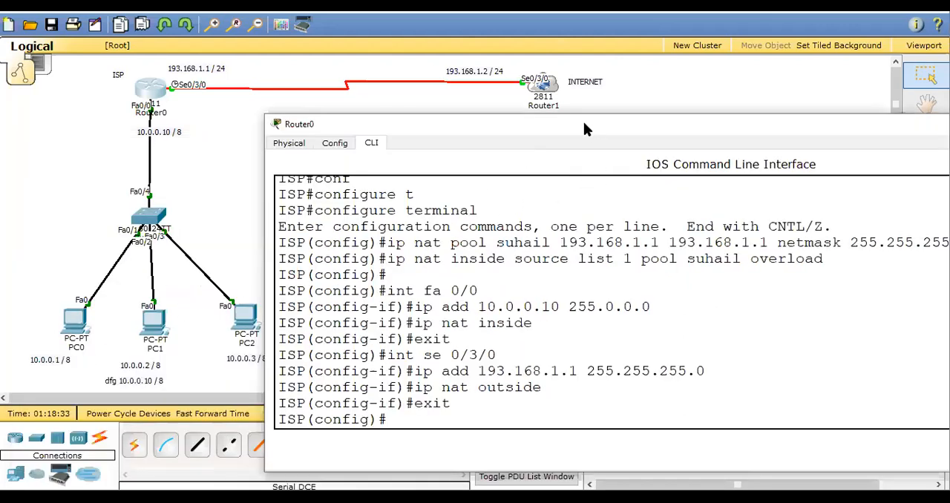
drag(584, 124, 335, 140)
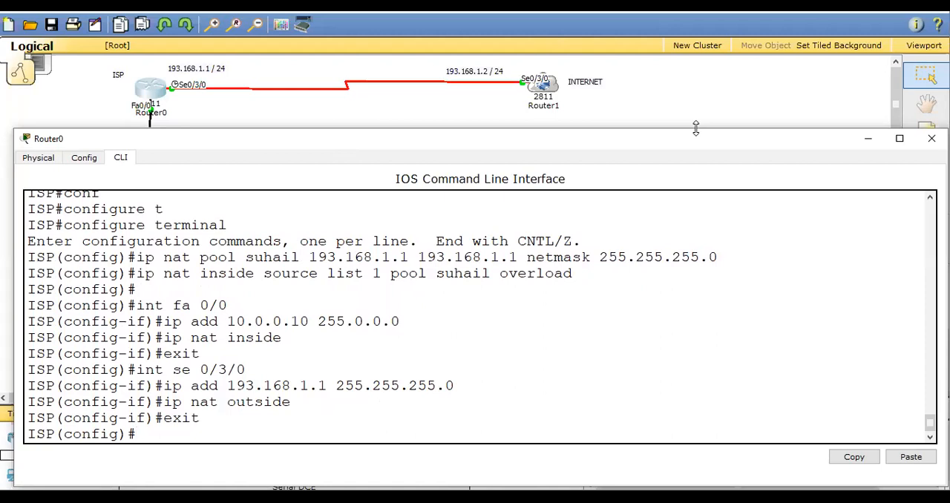
key(Return)
text(acc)
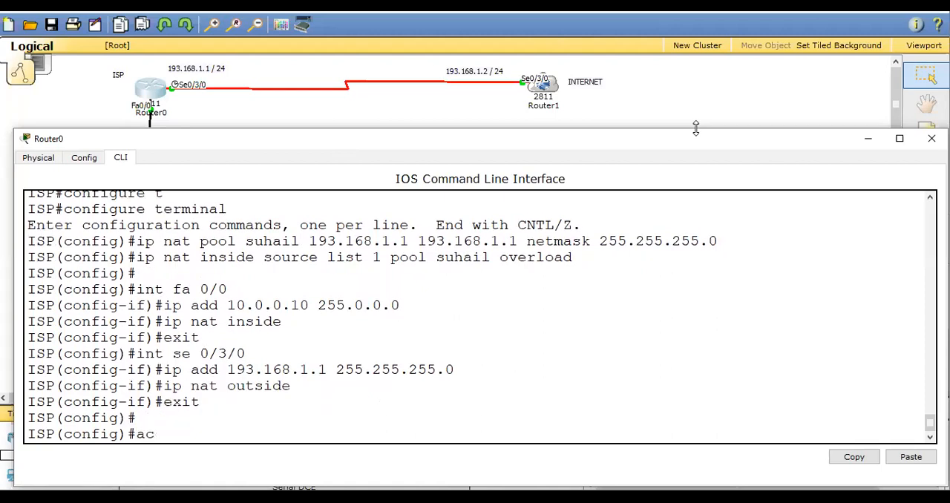
key(Tab)
text(1)
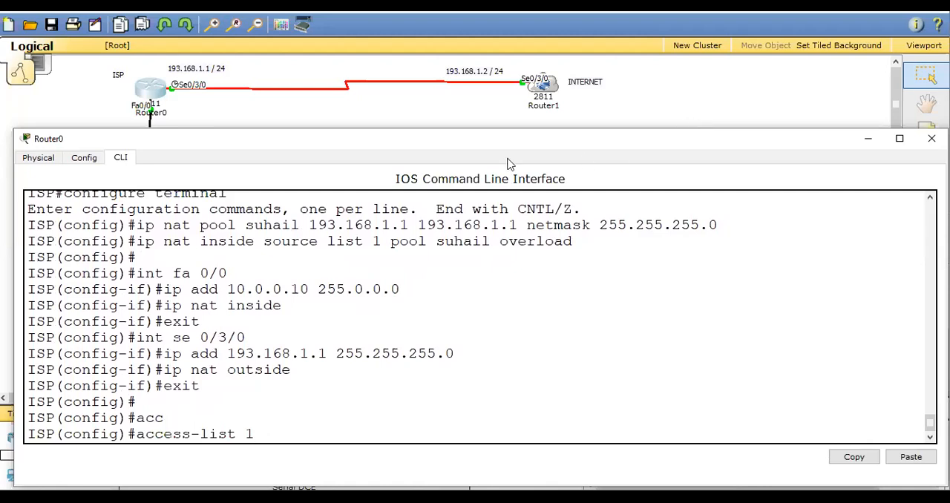
double_click(375, 242)
click(316, 432)
text(permit 10.0.0.0)
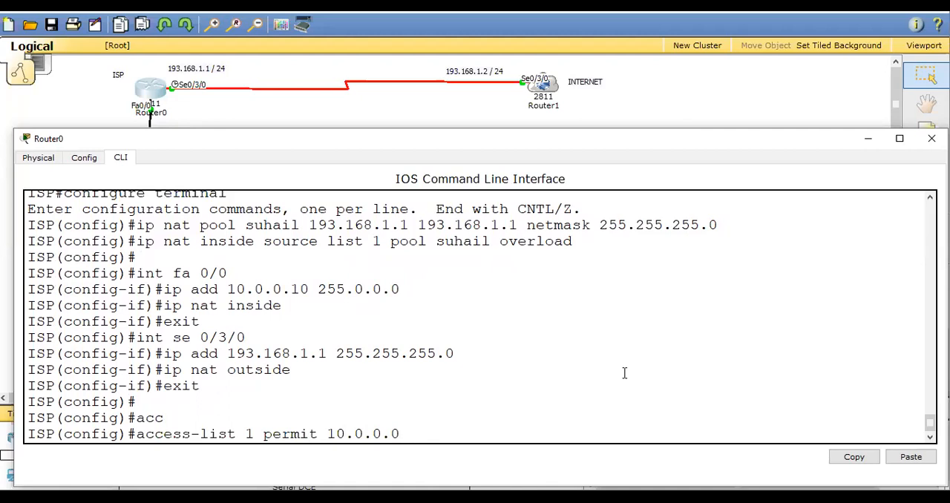
text(0.255.255.255)
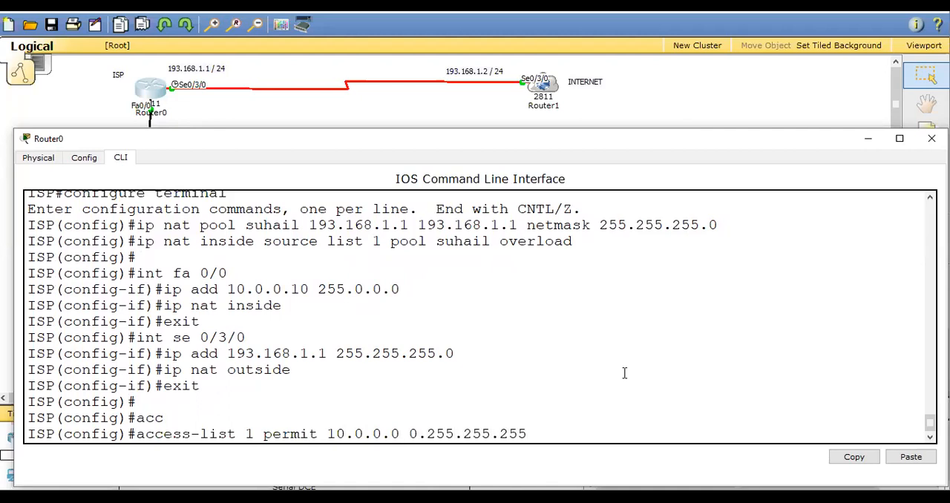
key(Return)
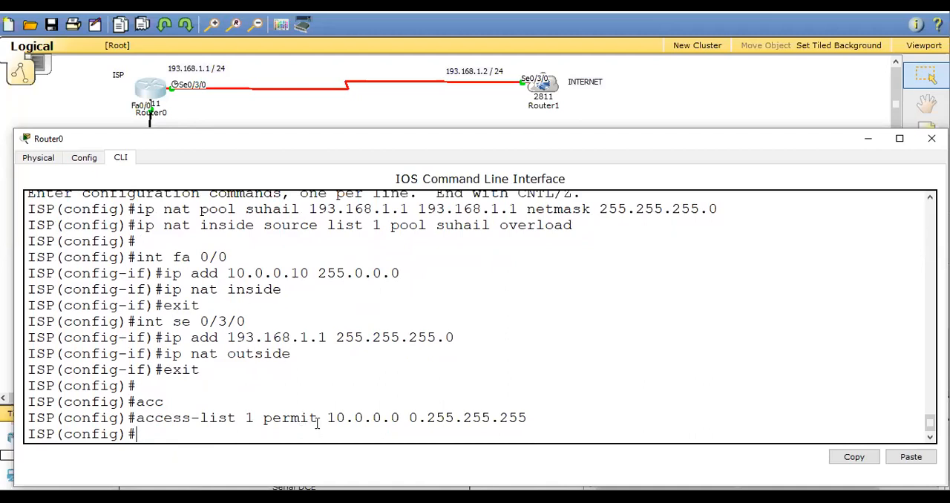
Minimize Router0's window and ping 193.168.1.2 from PC0's Command Prompt, copying the ping command before closing PC0.
drag(308, 210, 502, 209)
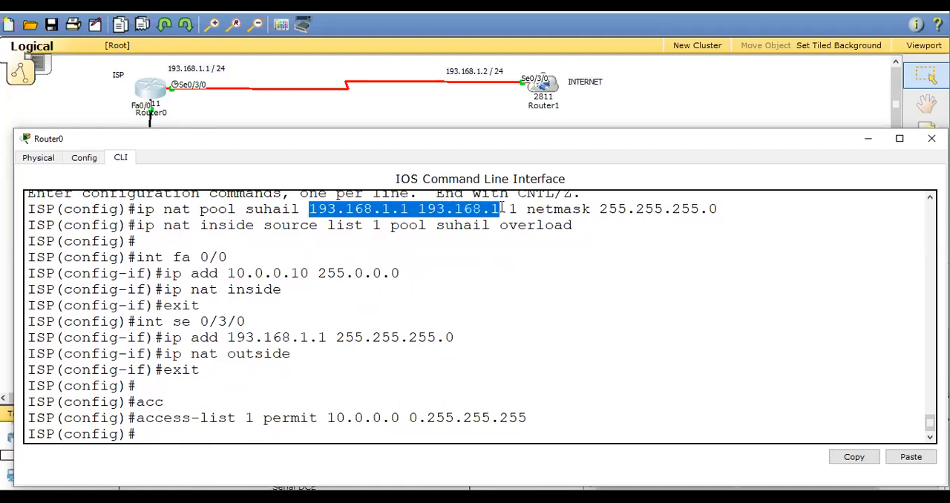
click(871, 140)
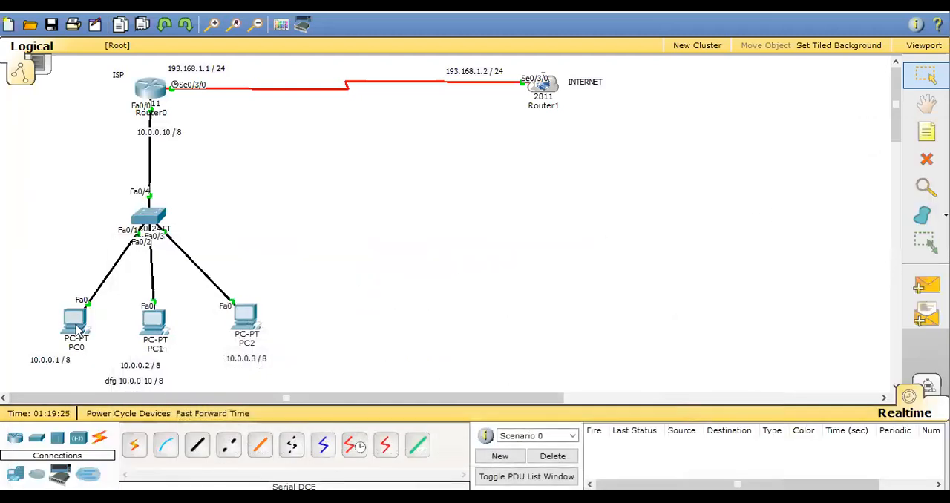
click(76, 327)
click(563, 159)
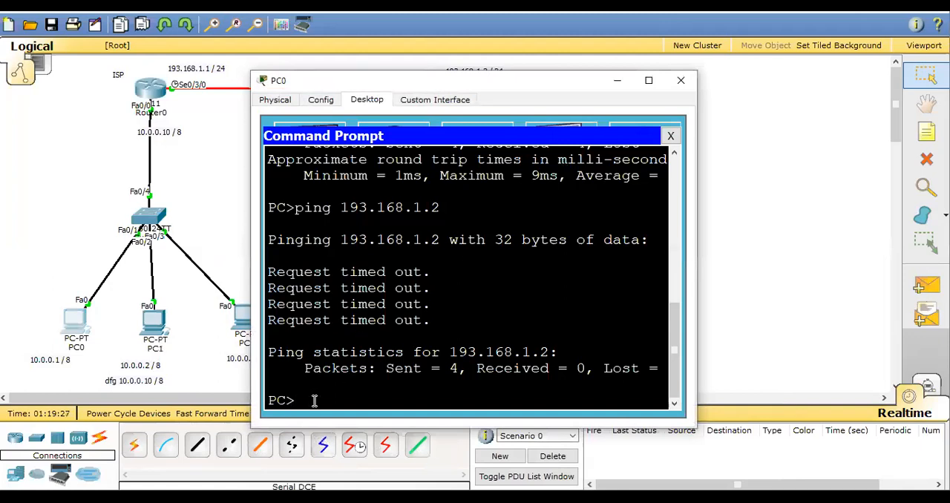
key(Up)
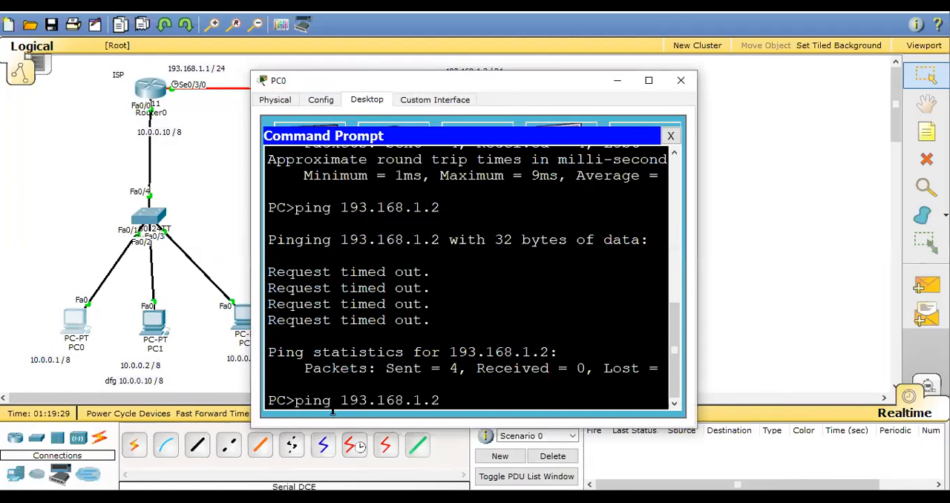
drag(297, 401, 440, 402)
key(ctrl+c)
right_click(431, 404)
click(460, 416)
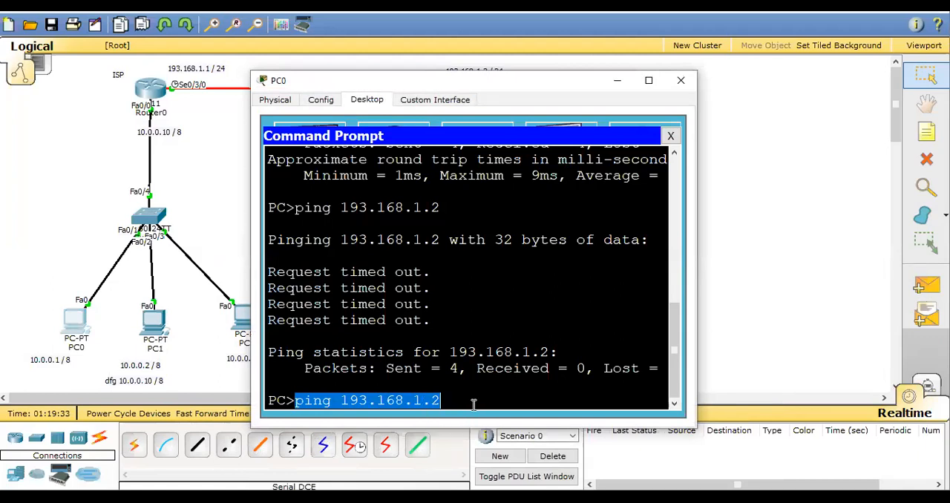
click(475, 403)
key(Return)
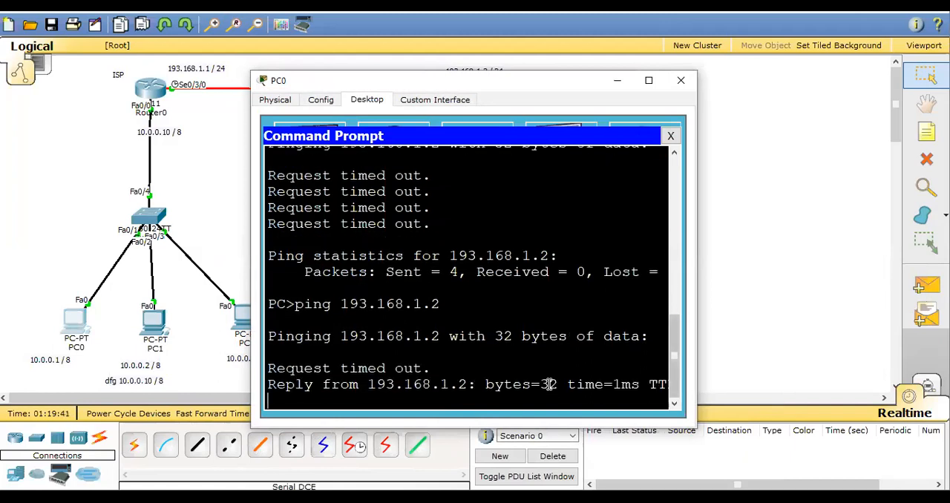
click(681, 80)
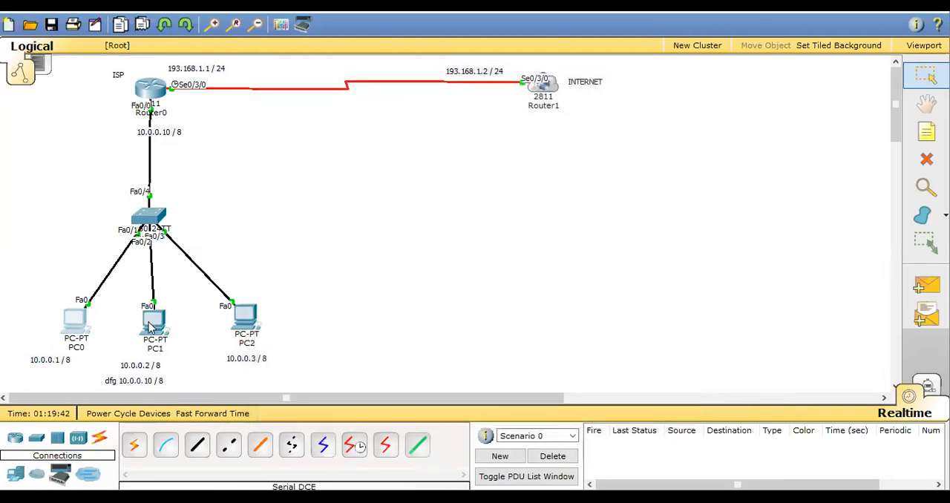
Ping 193.168.1.2 from PC1's Command Prompt using the copied ping command, and close PC1's window.
click(150, 327)
click(568, 152)
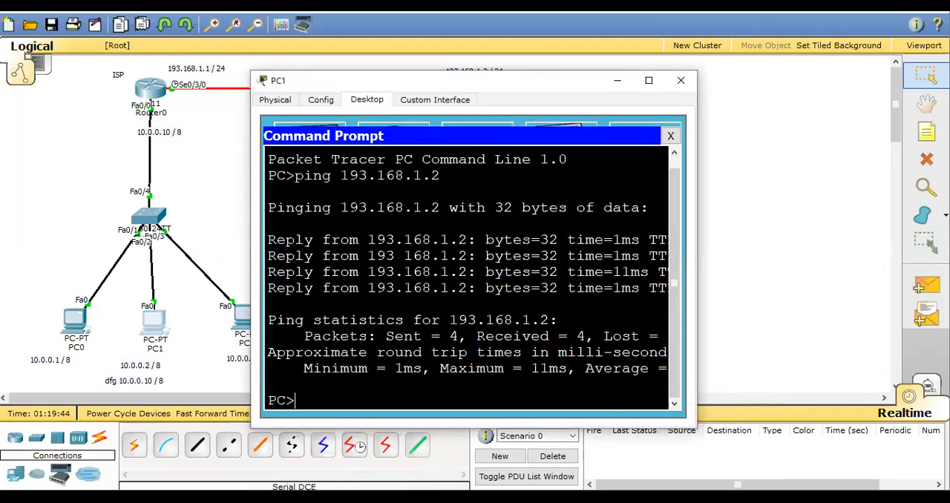
right_click(363, 400)
click(399, 425)
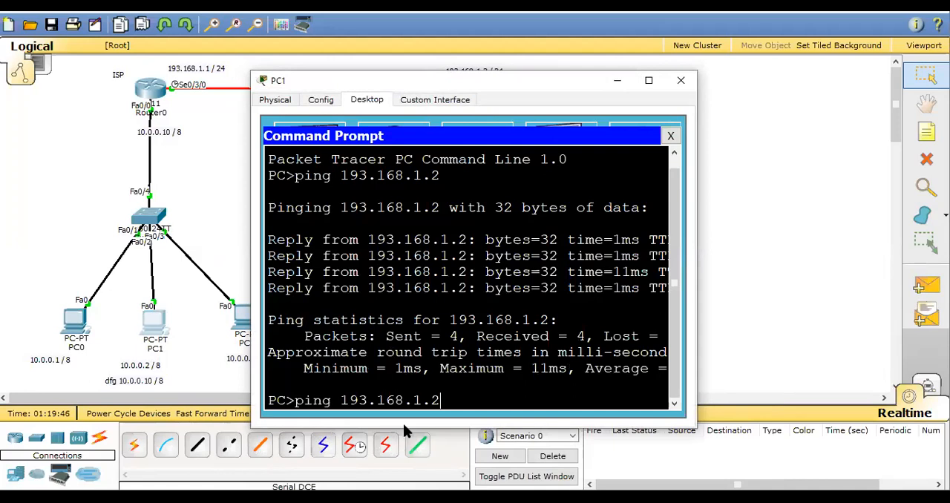
key(Return)
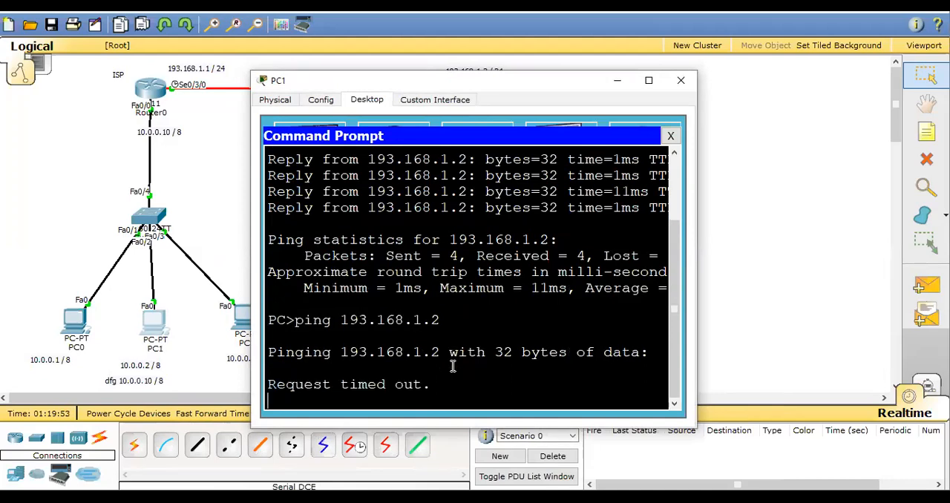
click(681, 81)
Run the copied ping to 193.168.1.2 in PC2's Command Prompt, and close PC2's window.
click(244, 323)
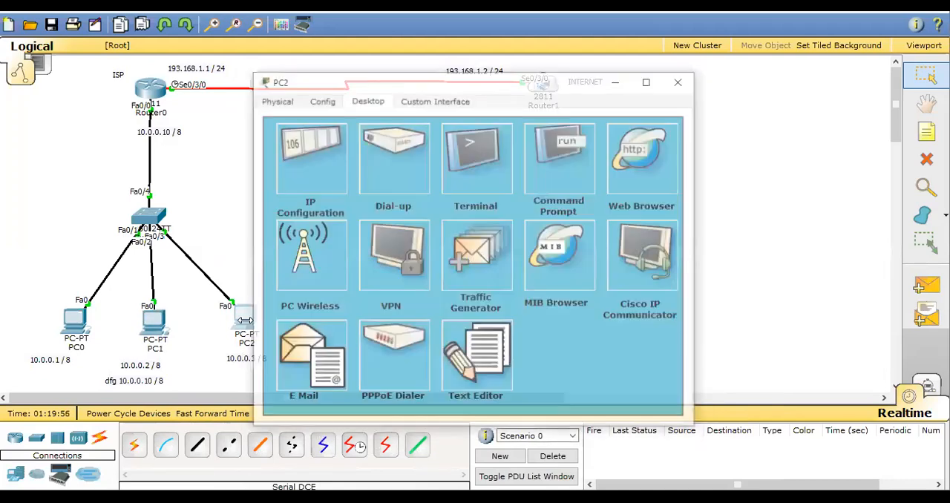
click(568, 156)
right_click(344, 394)
click(377, 414)
key(Return)
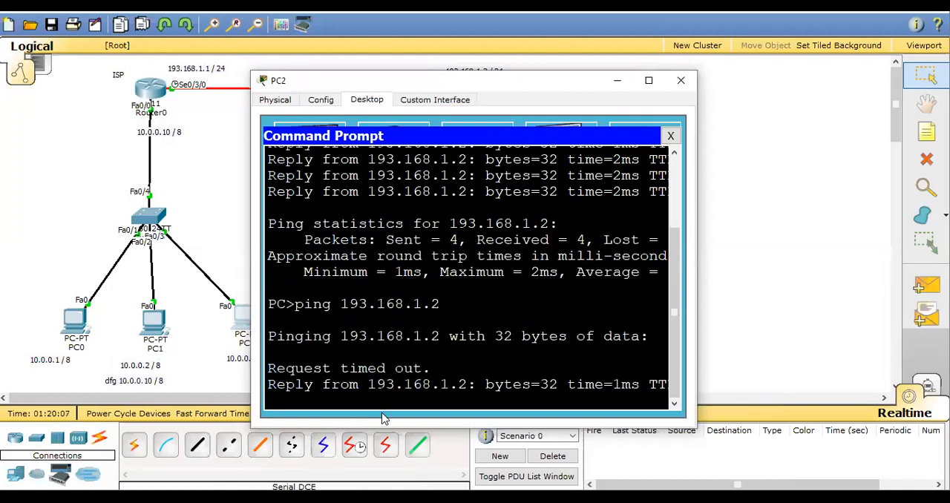
click(681, 80)
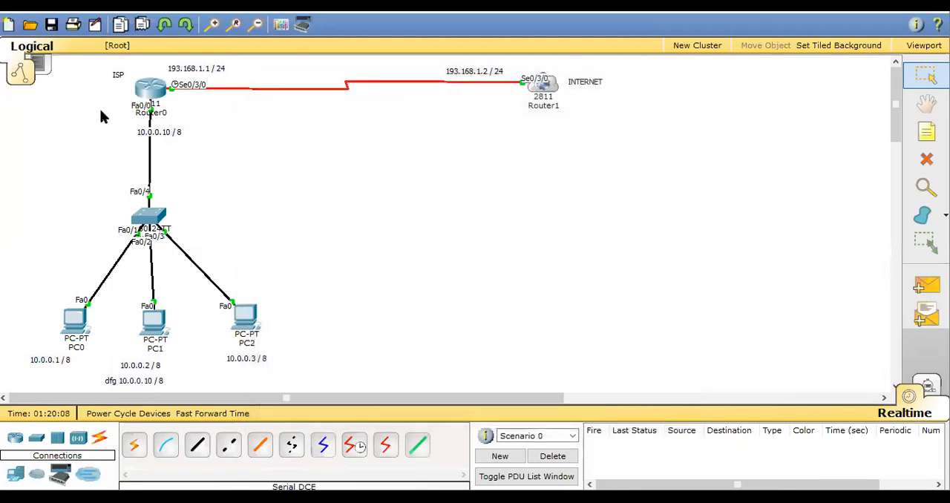
Return to Router0's command line and leave global configuration mode for the privileged ISP# prompt.
click(154, 91)
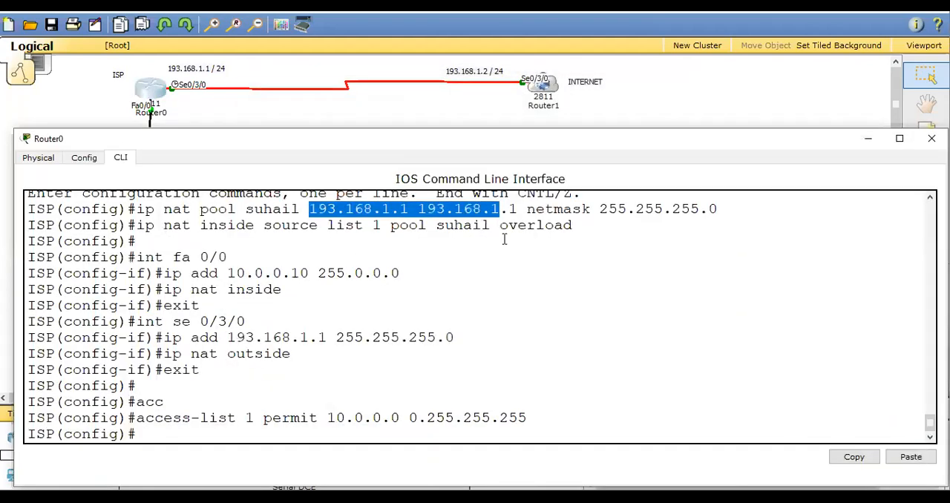
click(343, 433)
key(ctrl+z)
key(Return)
key(Return)
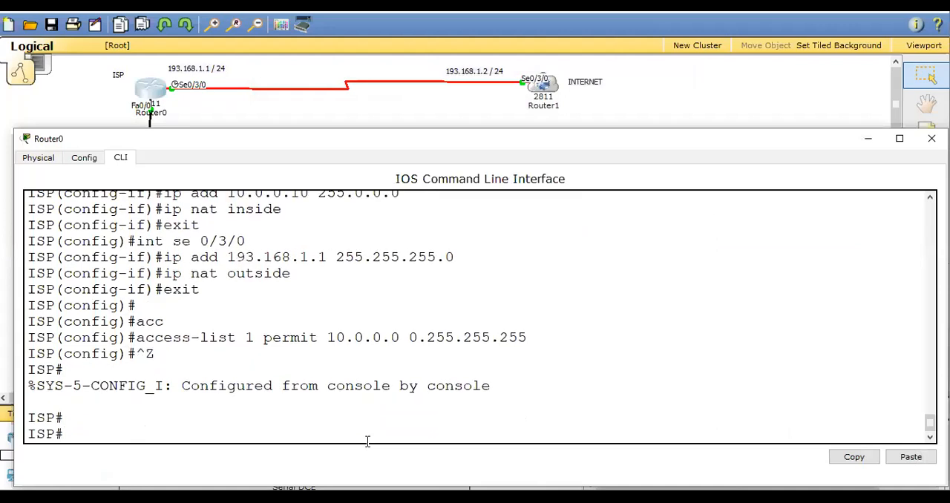
Display the router's NAT table with show ip nat translations and maximize the Router0 window.
text(sh)
key(Tab)
text(ip nat)
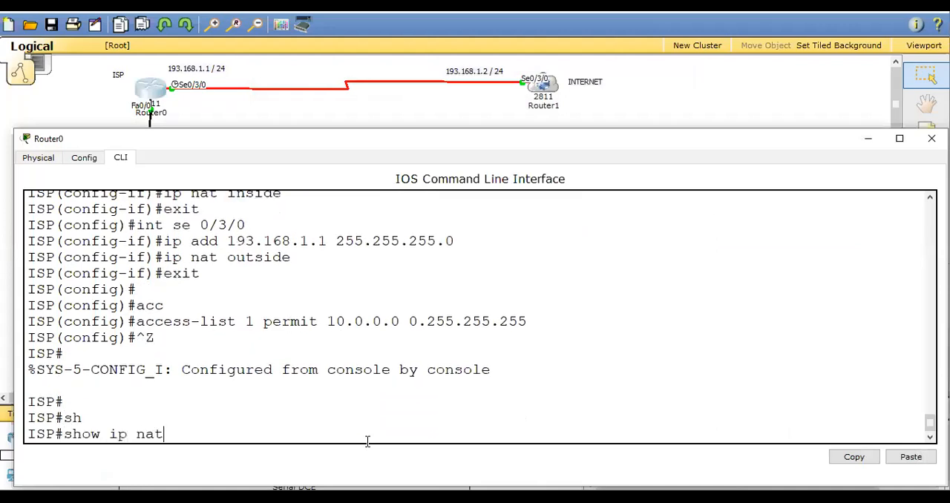
text( tra)
key(Tab)
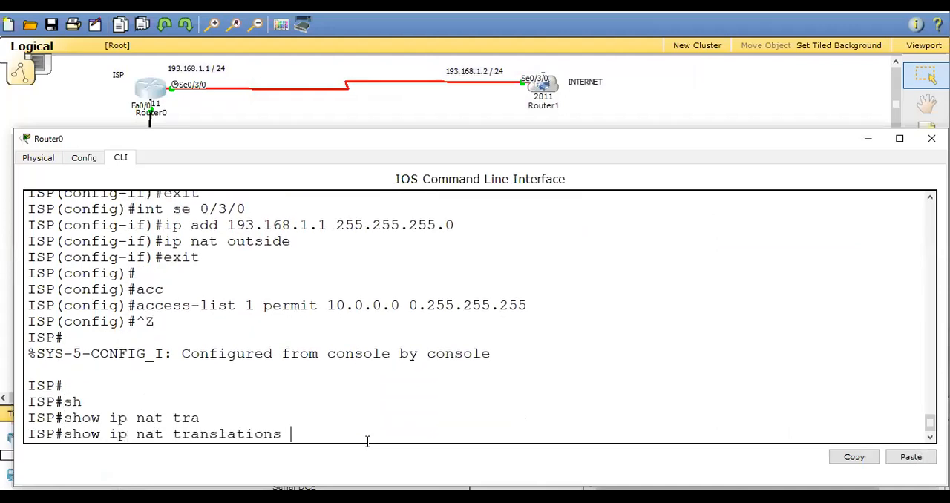
key(Return)
click(900, 139)
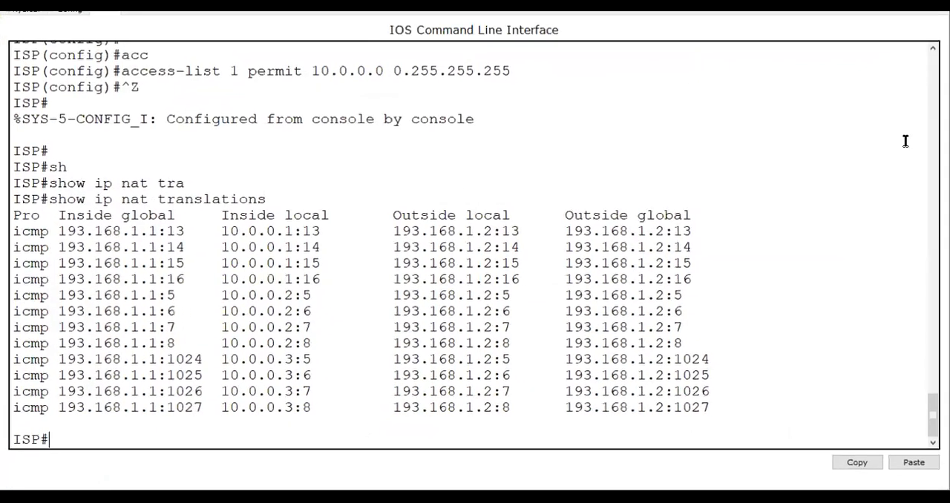
Examine the protocol column and compare each PC's inside local address with its inside global address in the NAT translation table.
drag(7, 215, 47, 231)
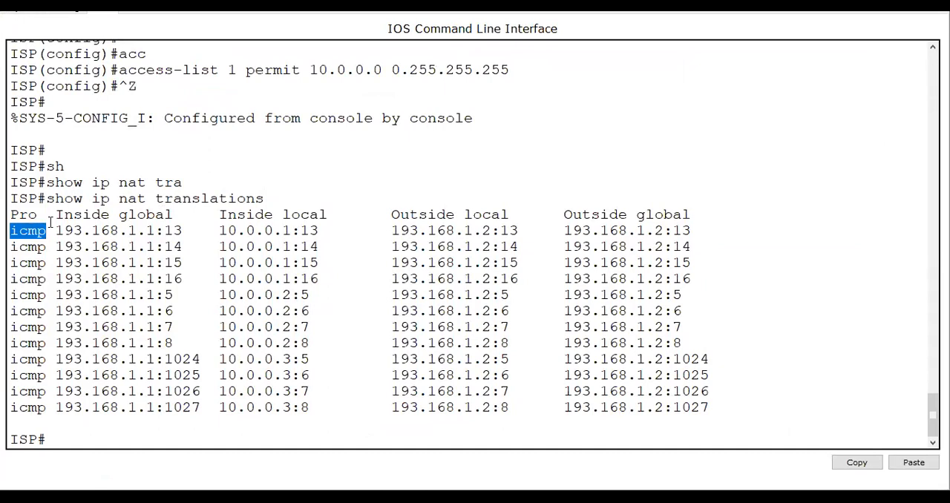
drag(219, 215, 328, 215)
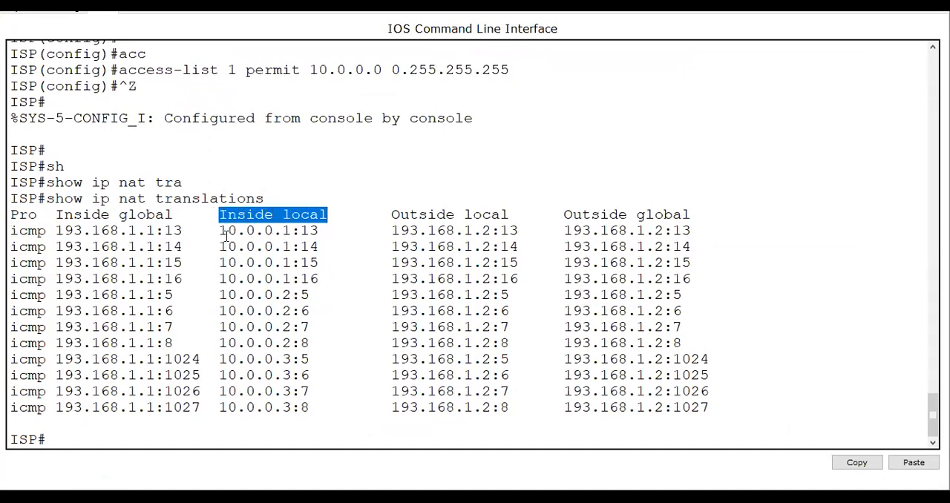
drag(219, 231, 292, 231)
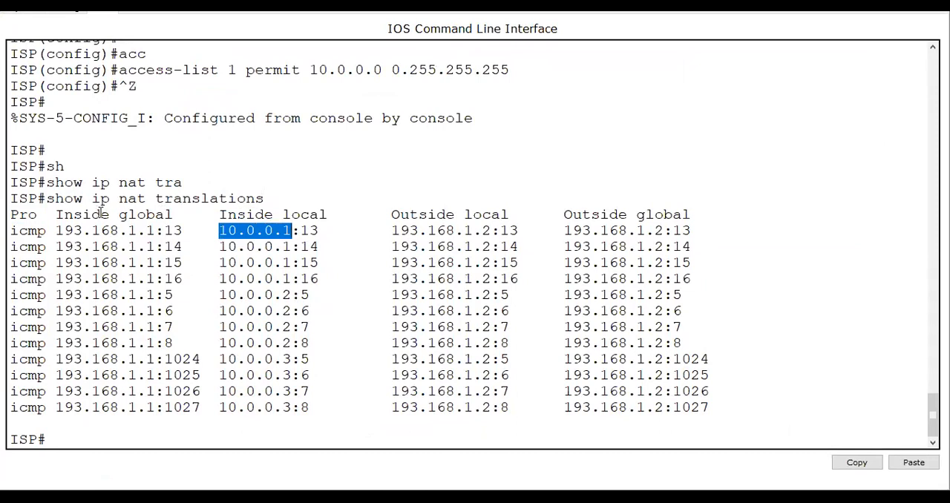
drag(56, 231, 155, 231)
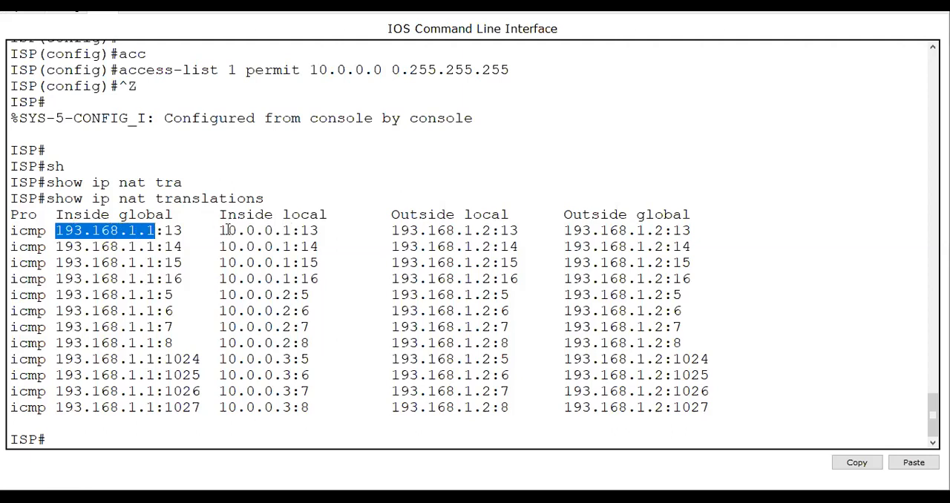
drag(219, 230, 282, 239)
drag(56, 231, 152, 234)
drag(220, 294, 292, 295)
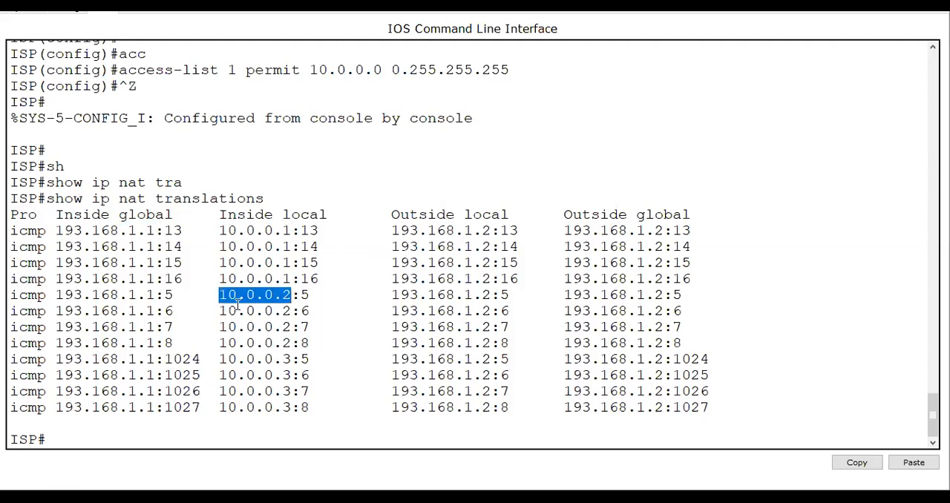
drag(58, 296, 154, 295)
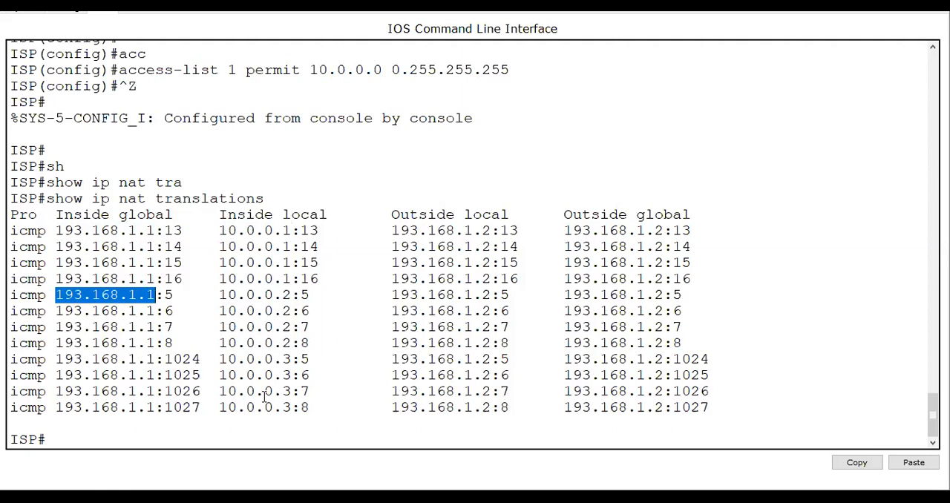
drag(218, 375, 291, 375)
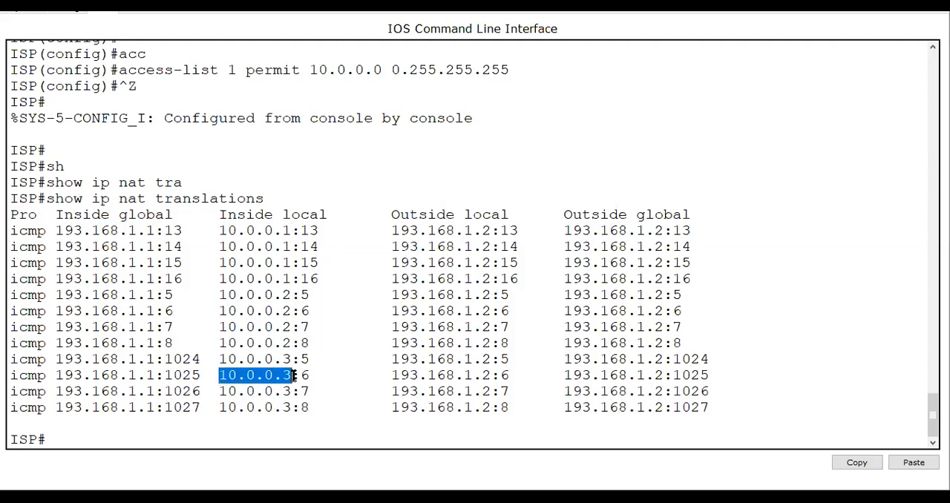
drag(55, 376, 156, 377)
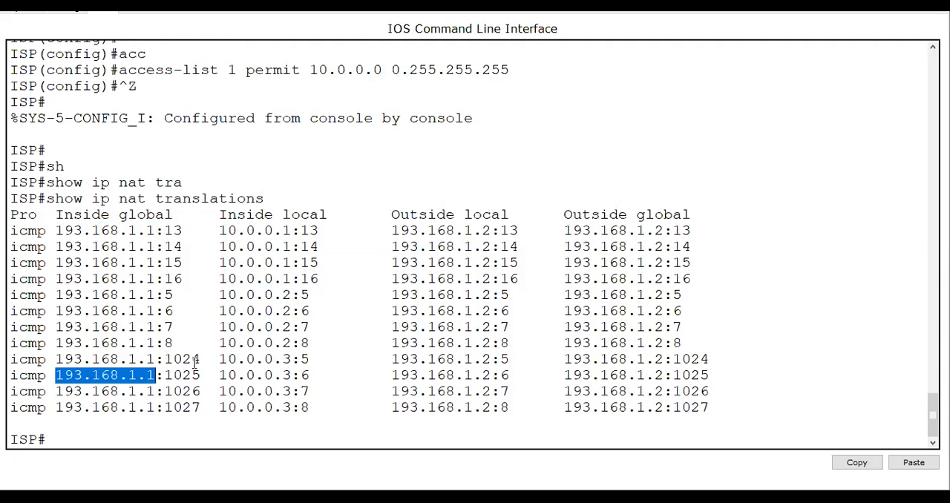
Compare the inside global and inside local port numbers of the first 10.0.0.3 and 10.0.0.1 entries in the translation table.
drag(165, 359, 200, 359)
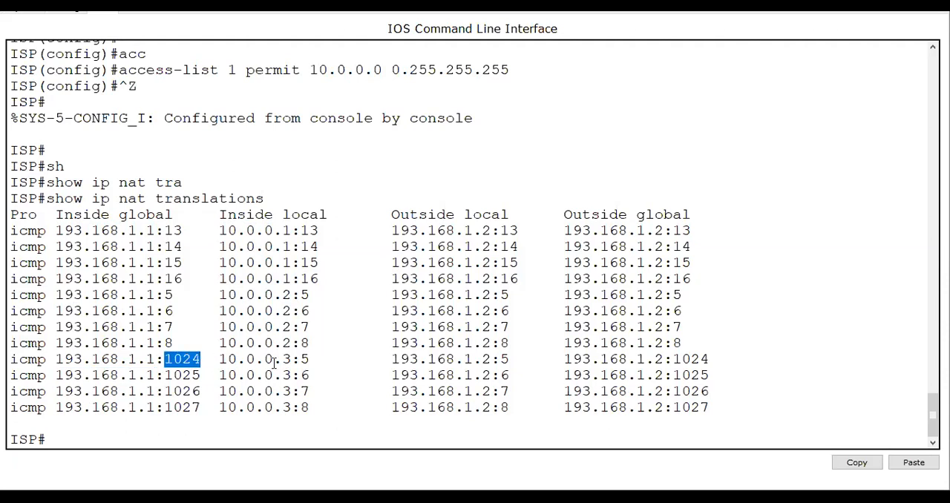
click(304, 360)
drag(301, 359, 311, 360)
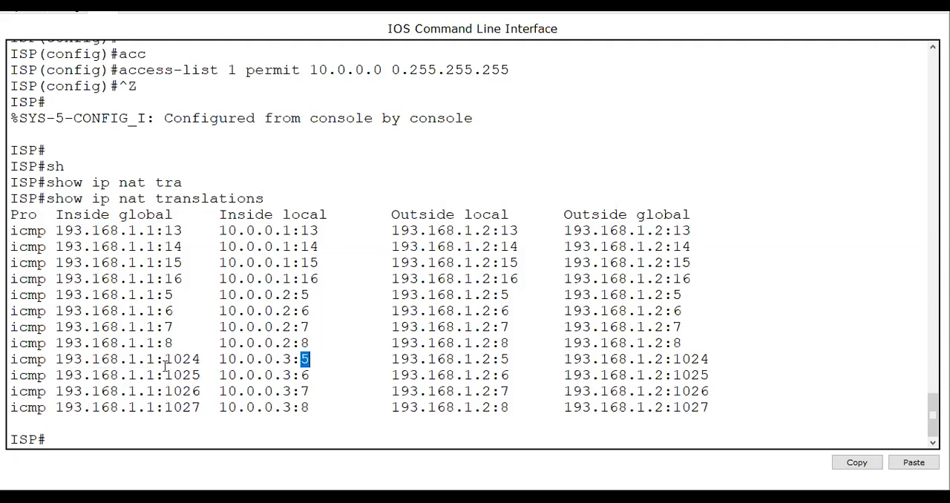
drag(166, 361, 198, 360)
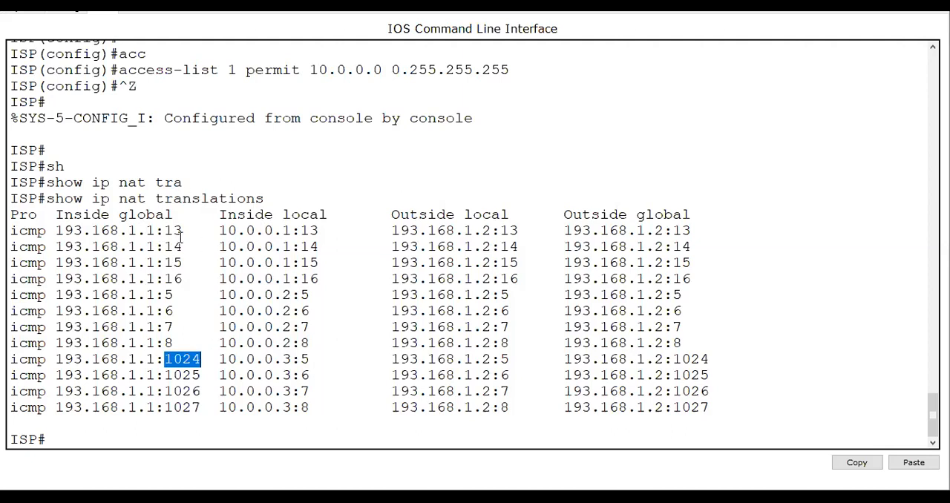
drag(164, 231, 183, 231)
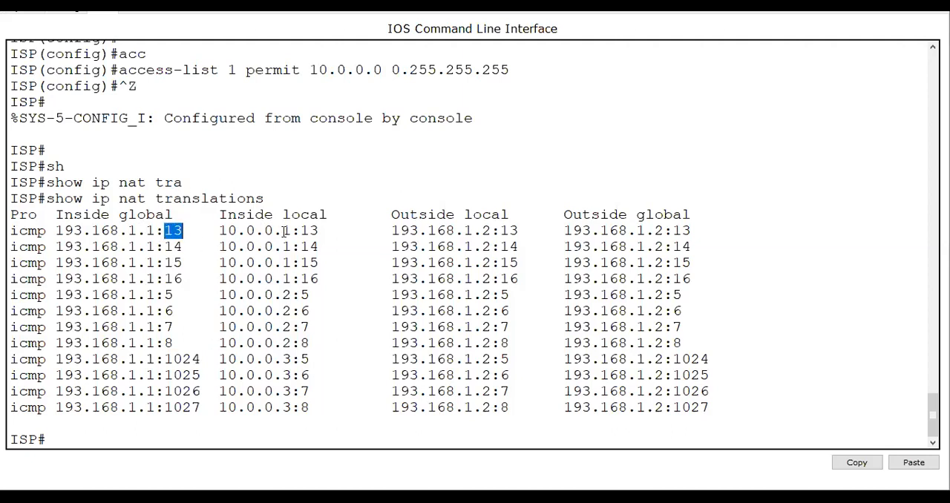
drag(300, 231, 319, 231)
drag(164, 231, 183, 230)
drag(300, 231, 319, 230)
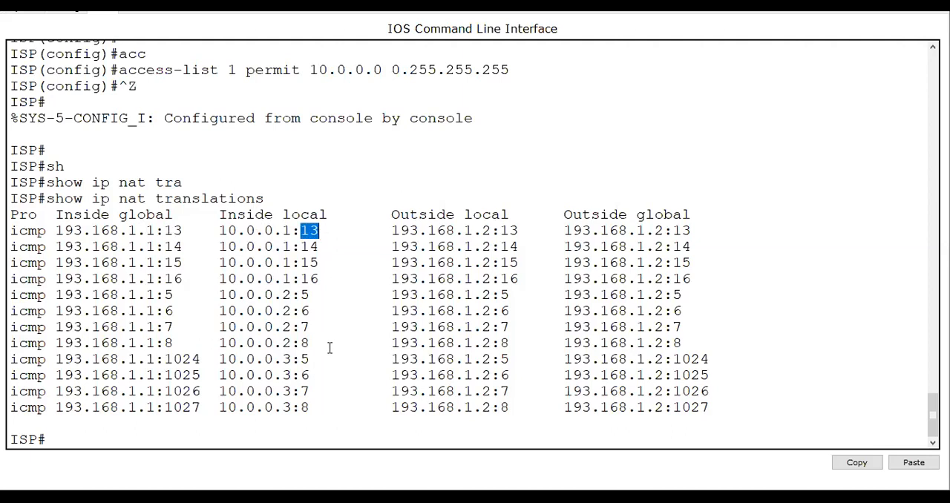